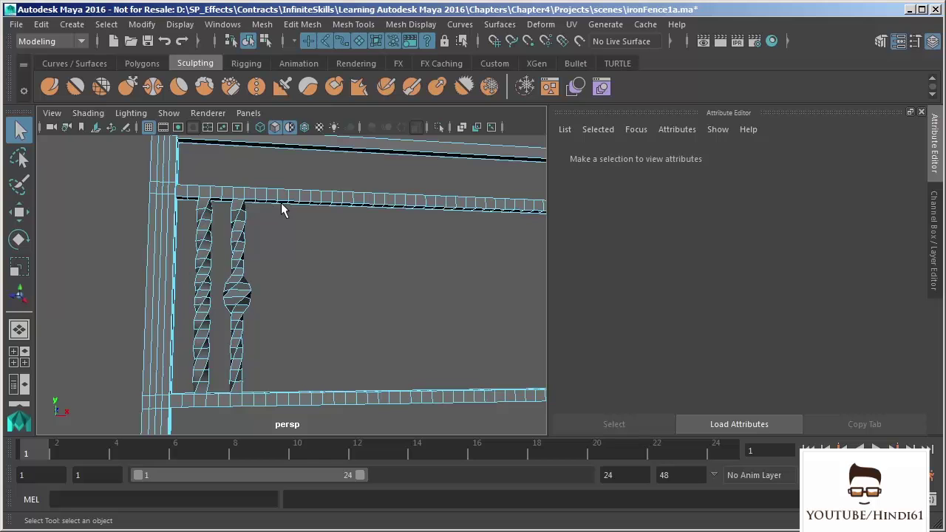
# - Delete the two opposing faces on the upper rail's underside and the lower rail's top, just beyond the second baluster
pyautogui.click(285, 207)
pyautogui.keyDown('alt'); pyautogui.moveTo(285, 207); pyautogui.dragTo(291, 273); pyautogui.keyUp('alt')
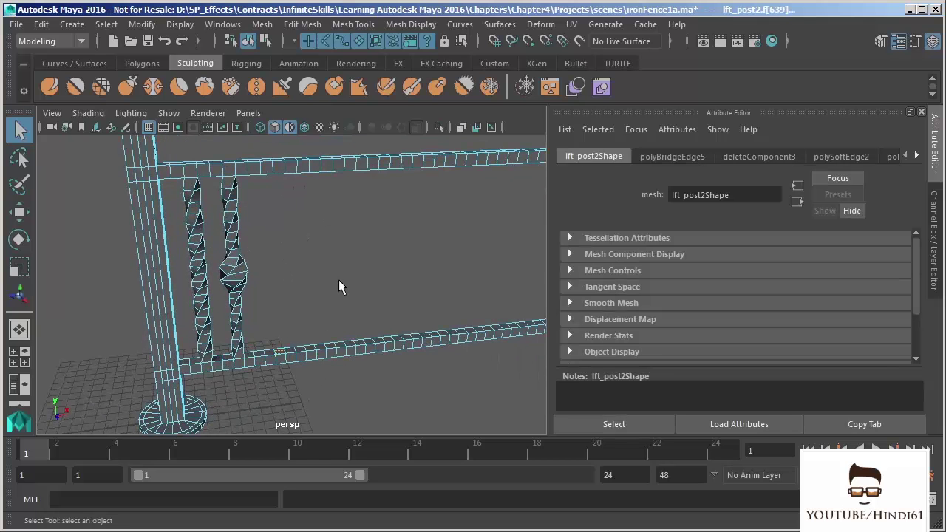
pyautogui.keyDown('alt'); pyautogui.moveTo(359, 268); pyautogui.dragTo(345, 240); pyautogui.keyUp('alt')
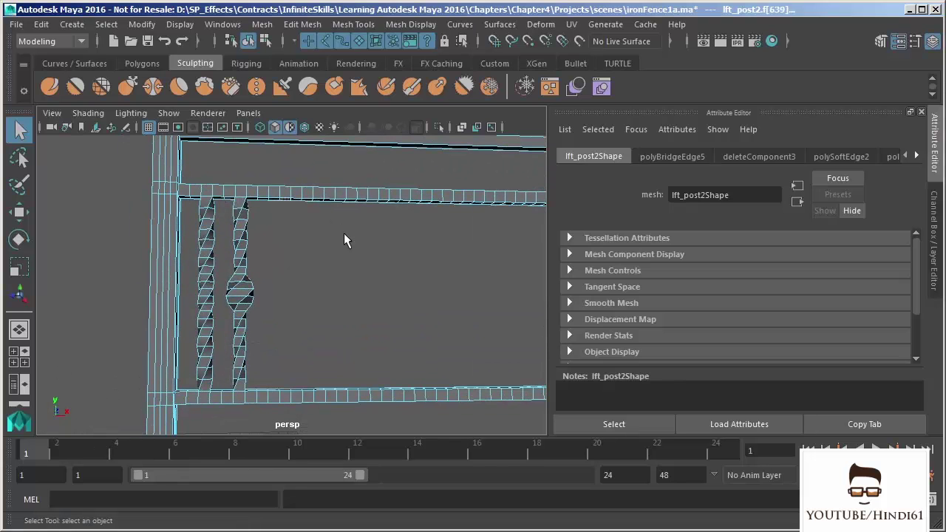
pyautogui.click(344, 240)
# - Bridge the border edges of the two rail openings, using reset Bridge settings with the Smooth path + curve type
pyautogui.rightClick(288, 197)
pyautogui.click(286, 161)
pyautogui.click(287, 194)
pyautogui.keyDown('alt'); pyautogui.moveTo(287, 194); pyautogui.dragTo(290, 362); pyautogui.keyUp('alt')
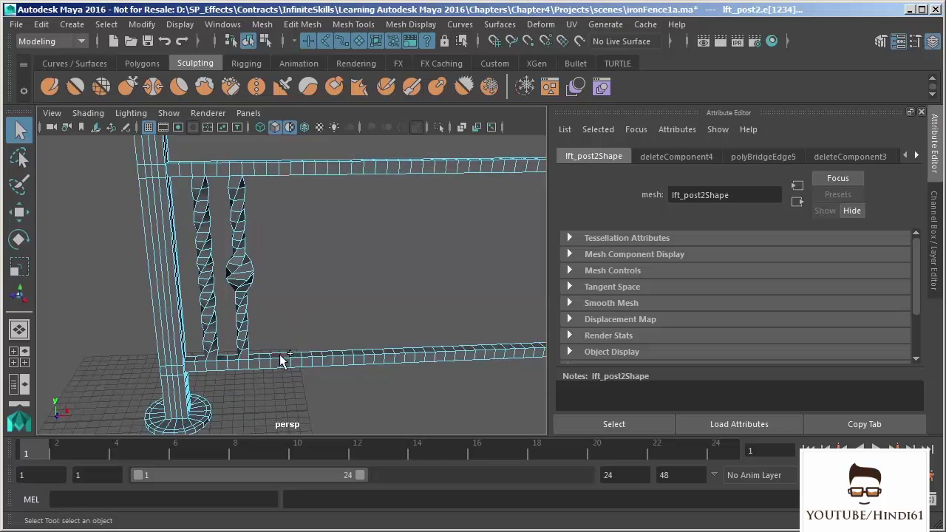
pyautogui.keyDown('alt'); pyautogui.moveTo(359, 317); pyautogui.dragTo(330, 252); pyautogui.keyUp('alt')
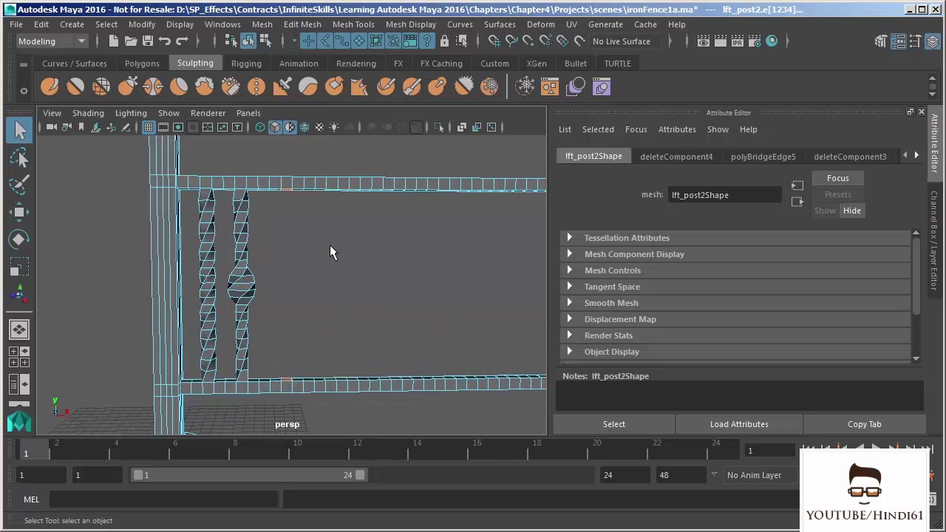
pyautogui.click(312, 24)
pyautogui.click(481, 91)
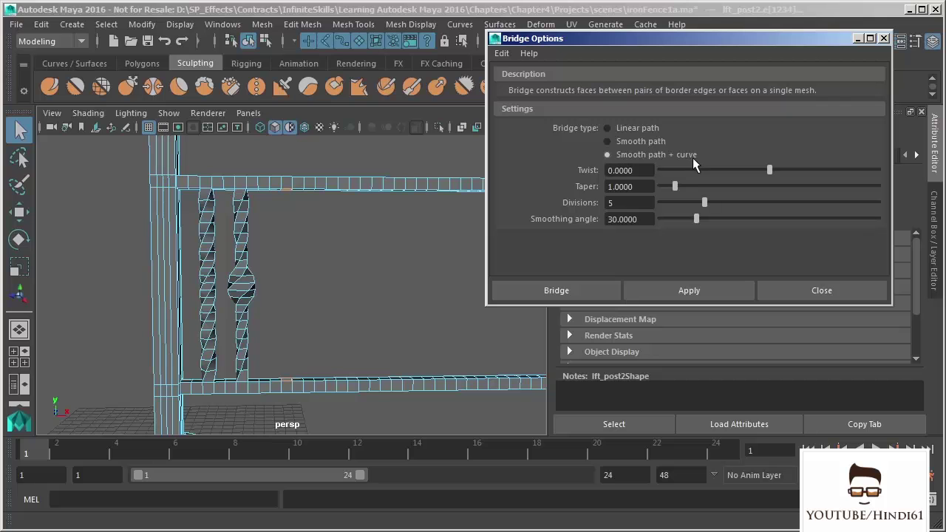
pyautogui.click(501, 53)
pyautogui.click(523, 82)
pyautogui.click(624, 155)
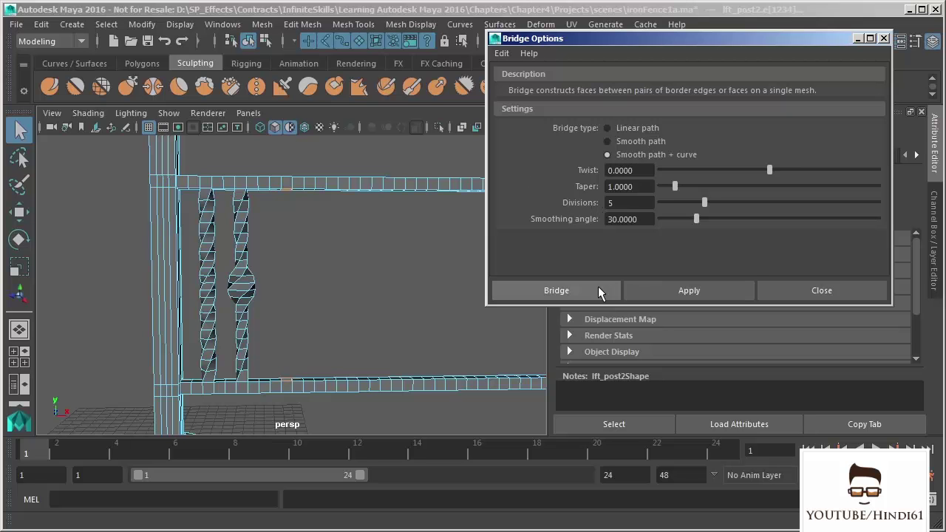
pyautogui.click(569, 290)
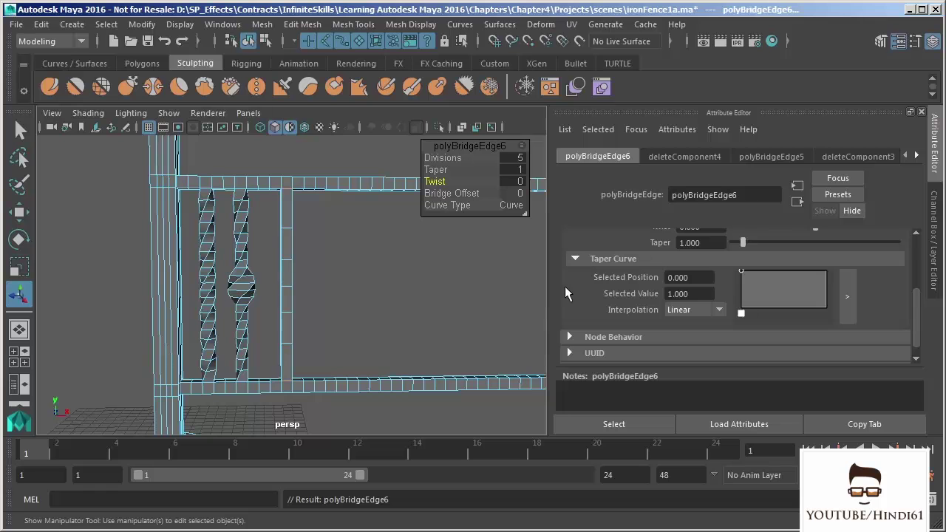
# - Show the fence in wireframe and set the new bridge's divisions to 12
pyautogui.scroll(2, 274, 243)
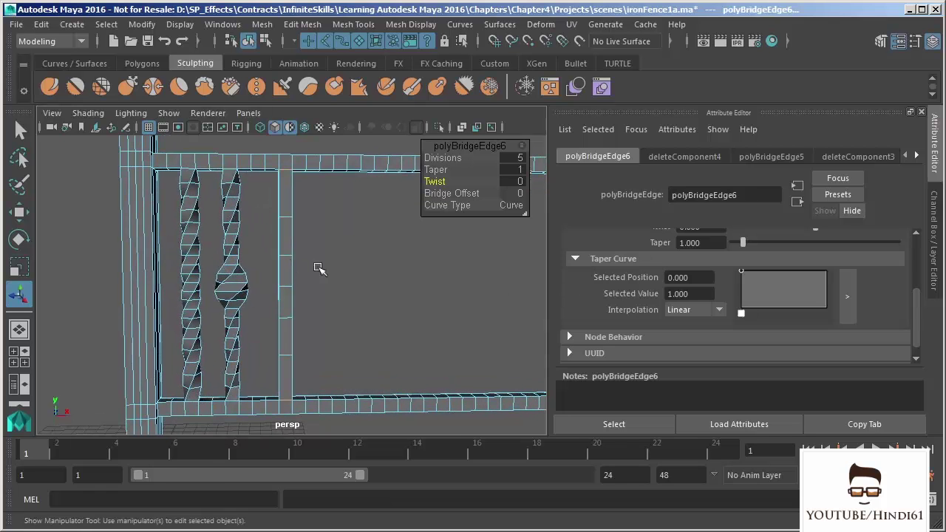
pyautogui.keyDown('alt'); pyautogui.moveTo(345, 258); pyautogui.dragTo(351, 256, button='middle'); pyautogui.keyUp('alt')
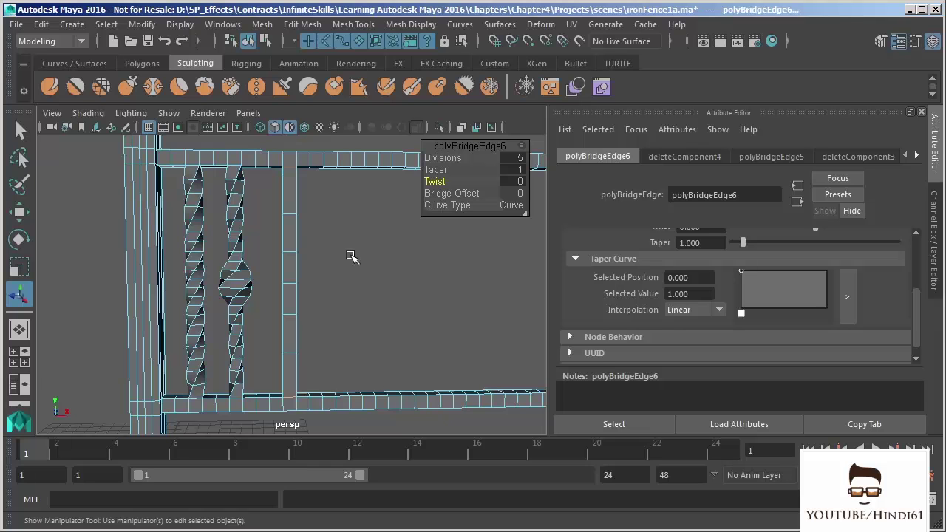
pyautogui.press('4')
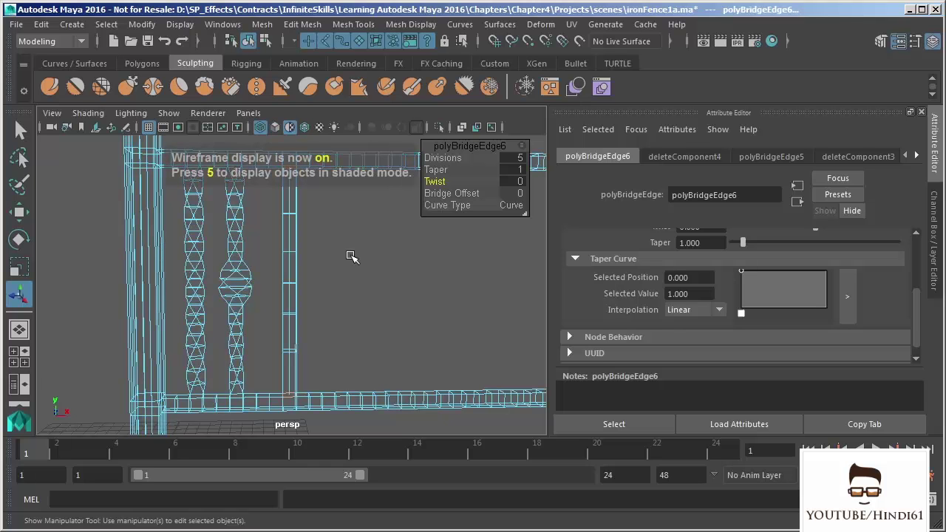
pyautogui.keyDown('alt'); pyautogui.moveTo(372, 268); pyautogui.dragTo(400, 287); pyautogui.keyUp('alt')
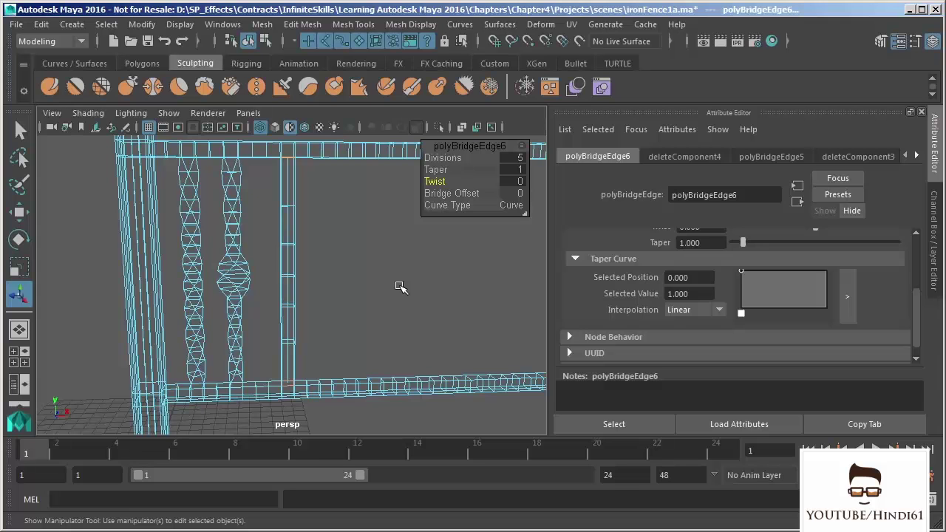
pyautogui.click(517, 157)
pyautogui.write('12')
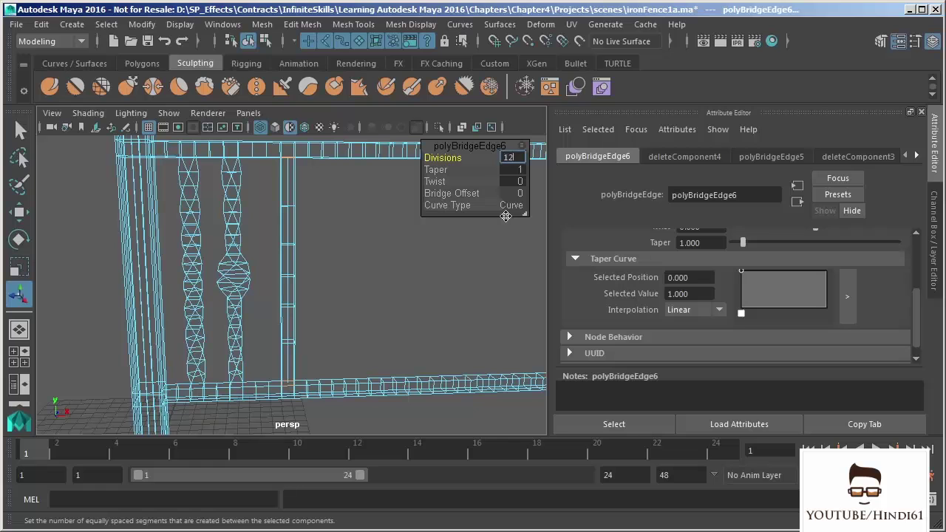
pyautogui.press('Return')
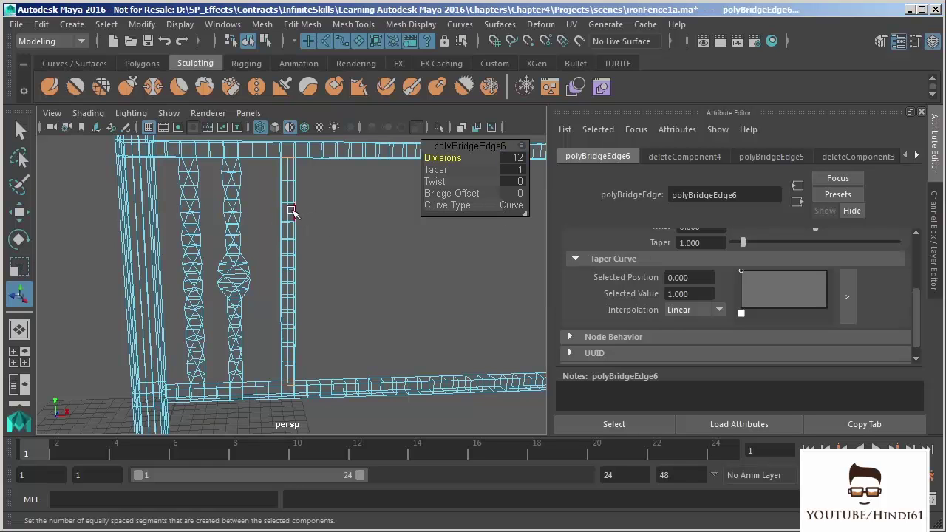
# - Select the curve inside the new baluster and move its upper control vertex sideways, away from the other balusters
pyautogui.moveTo(289, 210); pyautogui.dragTo(342, 185, button='right')
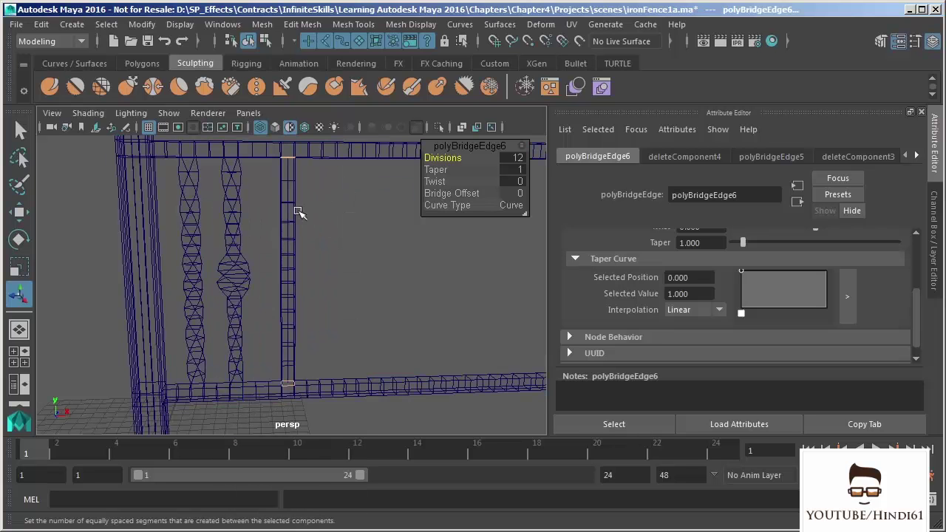
pyautogui.click(289, 213)
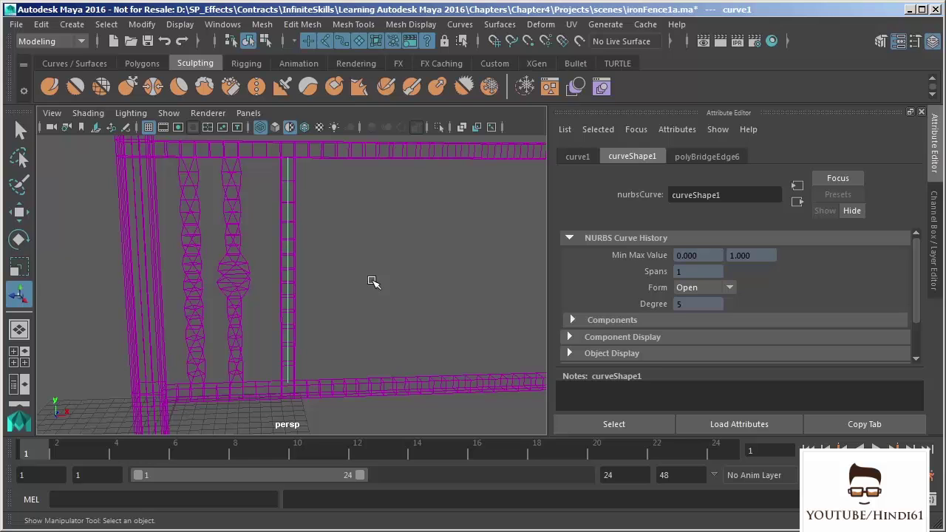
pyautogui.moveTo(287, 190); pyautogui.dragTo(225, 191, button='right')
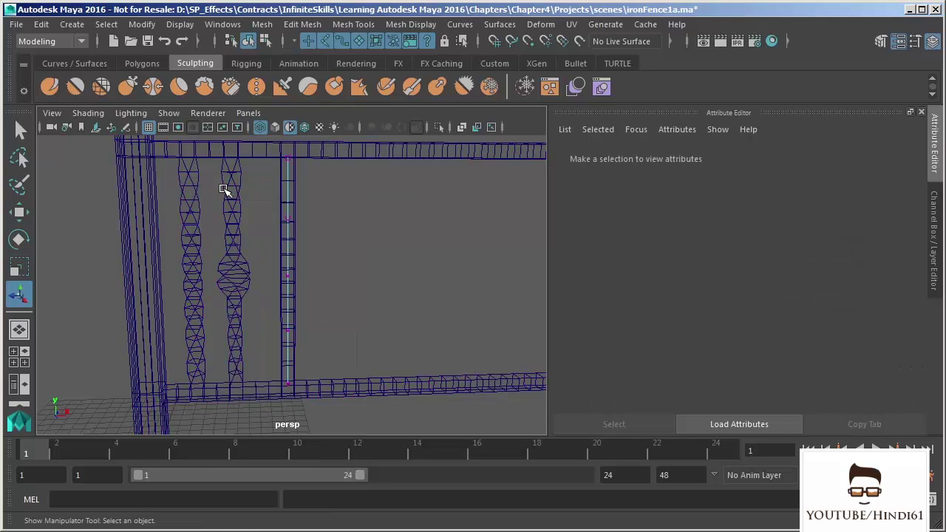
pyautogui.moveTo(267, 209); pyautogui.dragTo(300, 220)
pyautogui.press('w')
pyautogui.keyDown('alt'); pyautogui.moveTo(382, 319); pyautogui.dragTo(344, 281); pyautogui.keyUp('alt')
pyautogui.moveTo(363, 221); pyautogui.dragTo(397, 239)
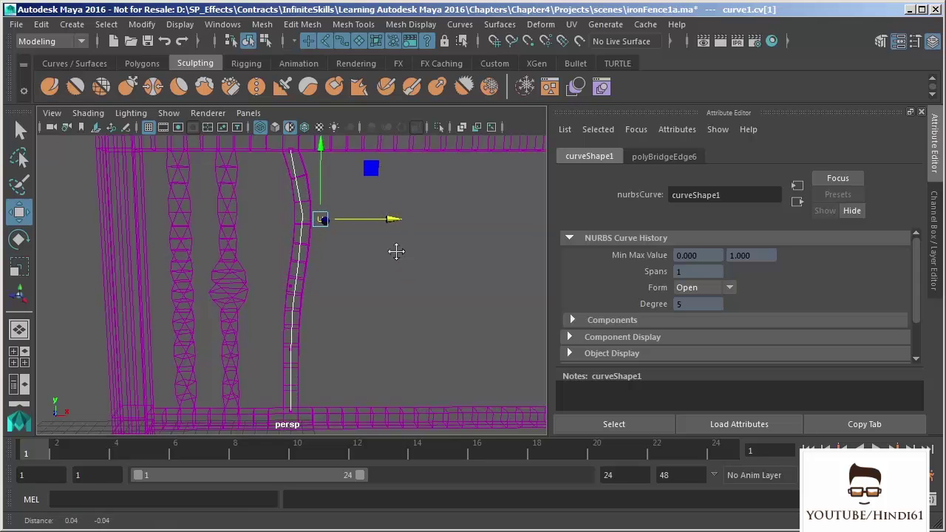
# - Pull the curve's middle control vertex toward the neighbouring balusters and lower the control vertex beneath it
pyautogui.keyDown('alt'); pyautogui.moveTo(396, 251); pyautogui.dragTo(368, 248, button='middle'); pyautogui.keyUp('alt')
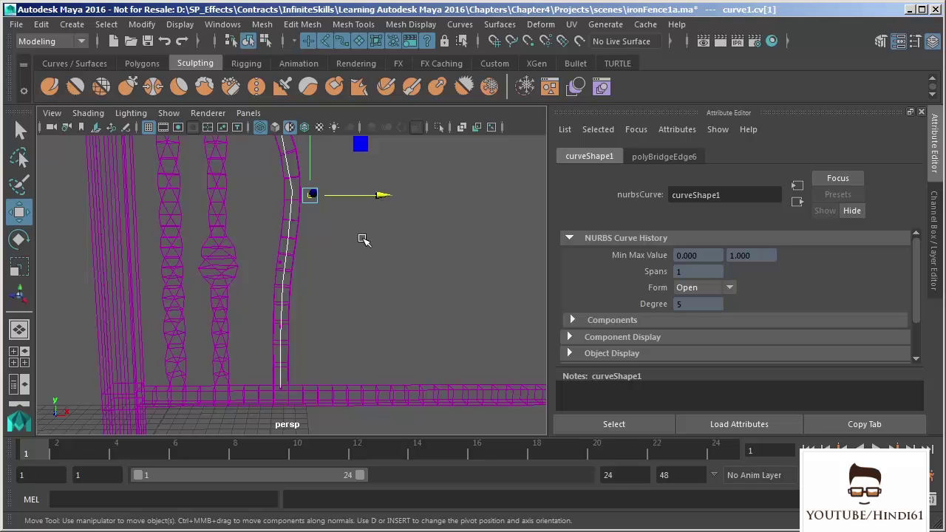
pyautogui.press('Right')
pyautogui.moveTo(352, 262); pyautogui.dragTo(323, 265)
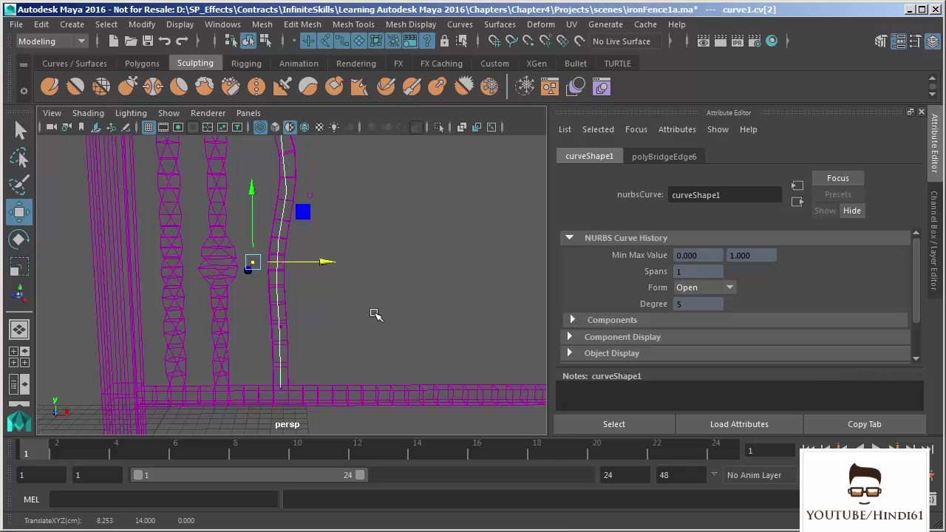
pyautogui.press('Right')
pyautogui.moveTo(281, 186); pyautogui.dragTo(282, 222)
pyautogui.press('Left')
pyautogui.moveTo(254, 190); pyautogui.dragTo(253, 155)
pyautogui.moveTo(322, 226); pyautogui.dragTo(312, 226)
# - Refine the baluster's S-shape by moving the lower control vertex outward and the middle one further toward the neighbouring balusters
pyautogui.press('Right')
pyautogui.press('Right')
pyautogui.moveTo(282, 257); pyautogui.dragTo(331, 329)
pyautogui.press('Left')
pyautogui.moveTo(345, 298); pyautogui.dragTo(364, 294)
pyautogui.press('Left')
pyautogui.moveTo(314, 226); pyautogui.dragTo(284, 226)
# - Try 30 divisions in the bridge's attributes, and set the divisions back to 12
pyautogui.keyDown('alt'); pyautogui.moveTo(414, 274); pyautogui.dragTo(412, 316); pyautogui.keyUp('alt')
pyautogui.click(654, 159)
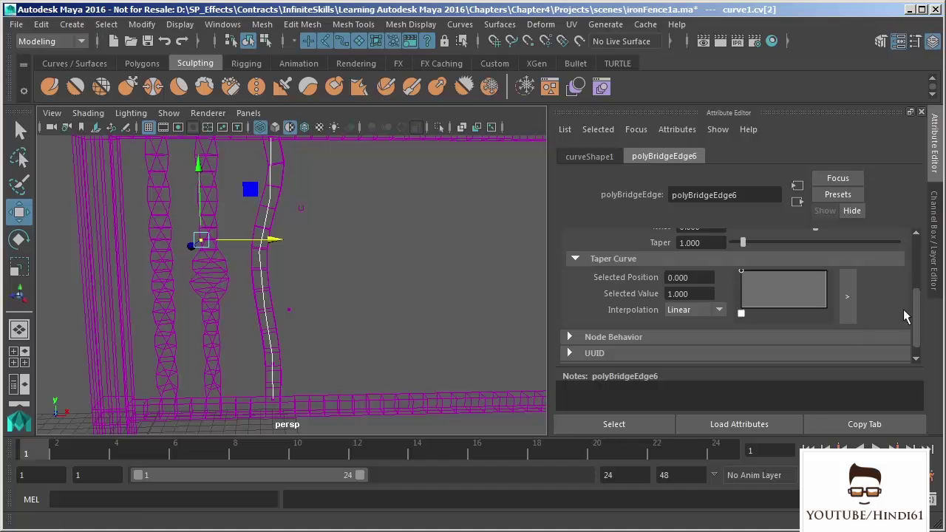
pyautogui.moveTo(918, 319); pyautogui.dragTo(908, 260)
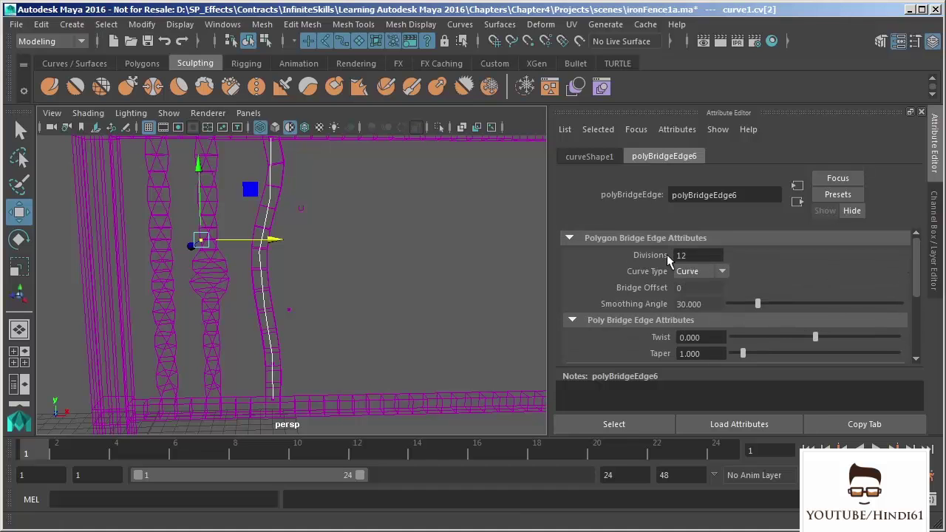
pyautogui.doubleClick(700, 253)
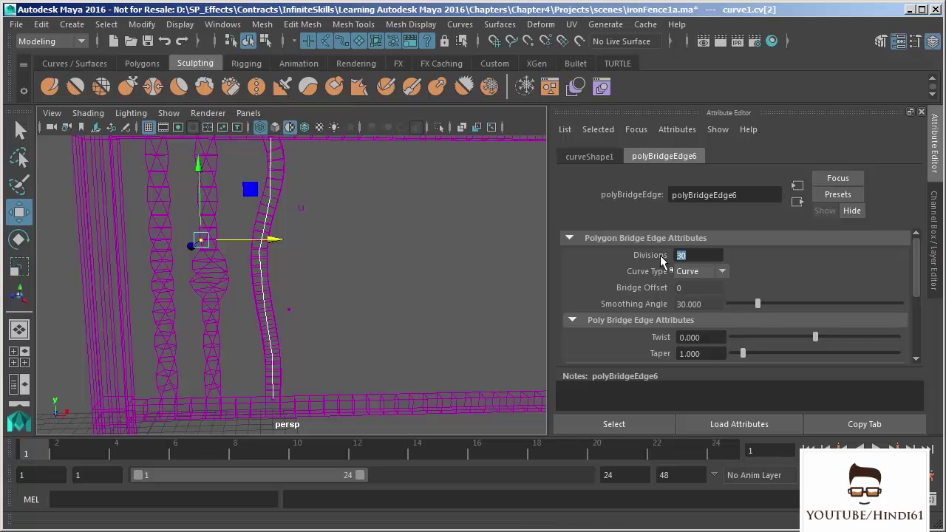
pyautogui.write('12')
pyautogui.press('Return')
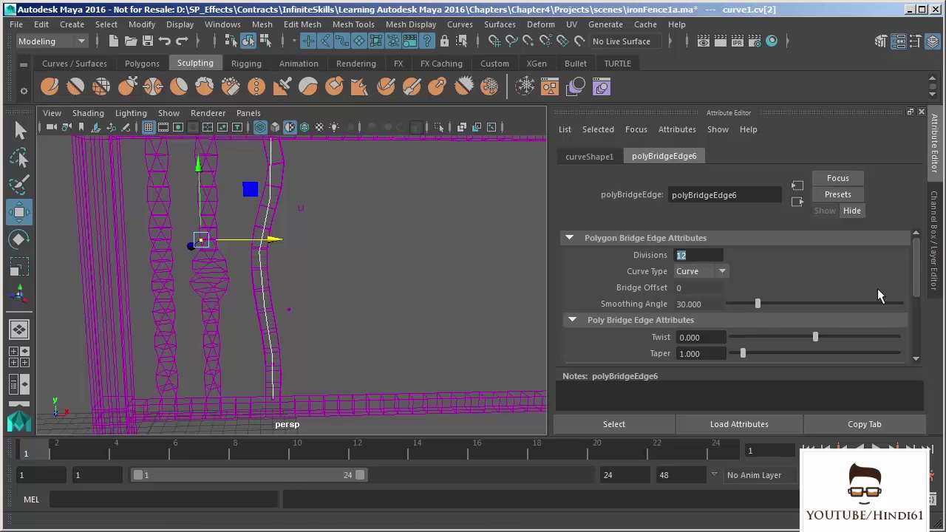
# - Set the bridge's twist to 720 and display the fence shaded
pyautogui.scroll(-3, 676, 287)
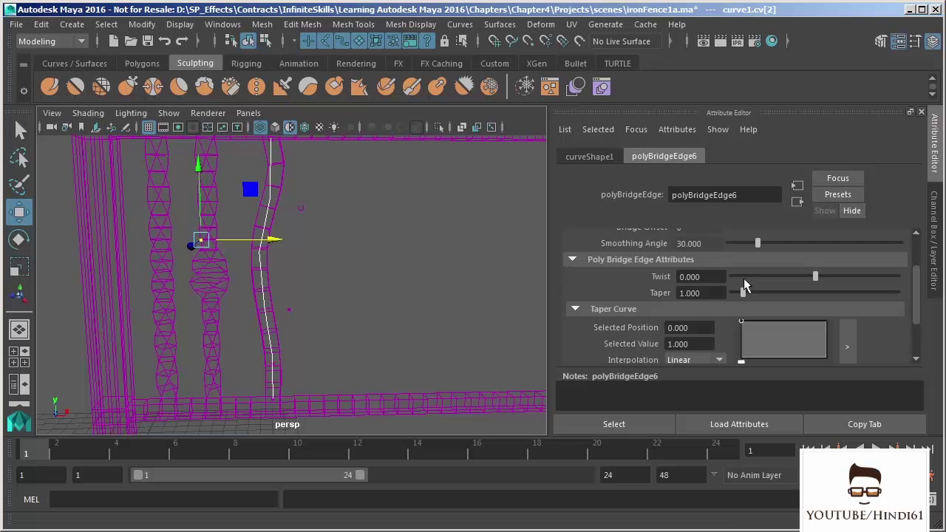
pyautogui.moveTo(816, 276); pyautogui.dragTo(844, 276)
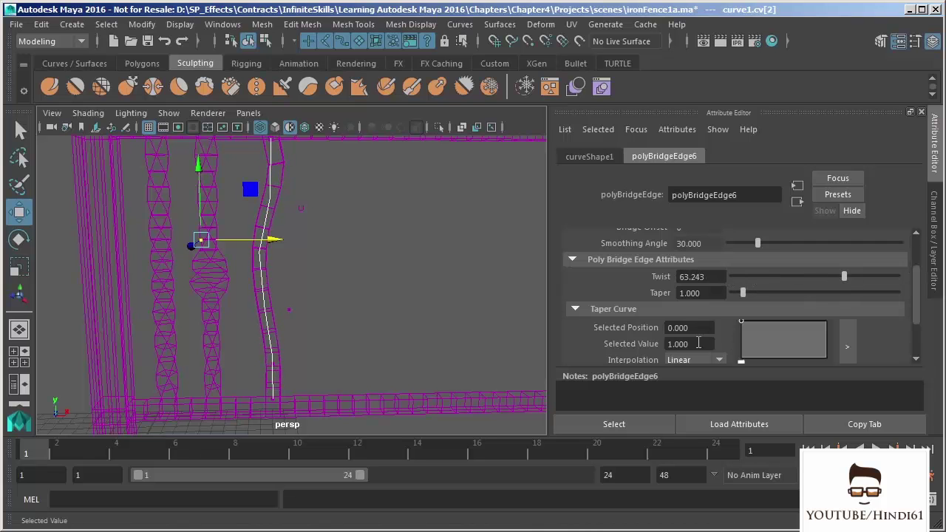
pyautogui.doubleClick(708, 276)
pyautogui.write('720')
pyautogui.press('Return')
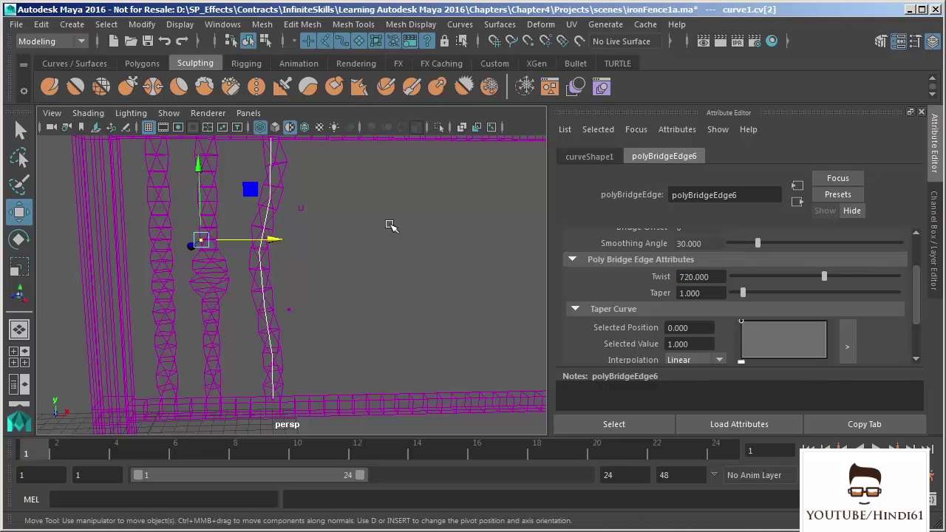
pyautogui.press('5')
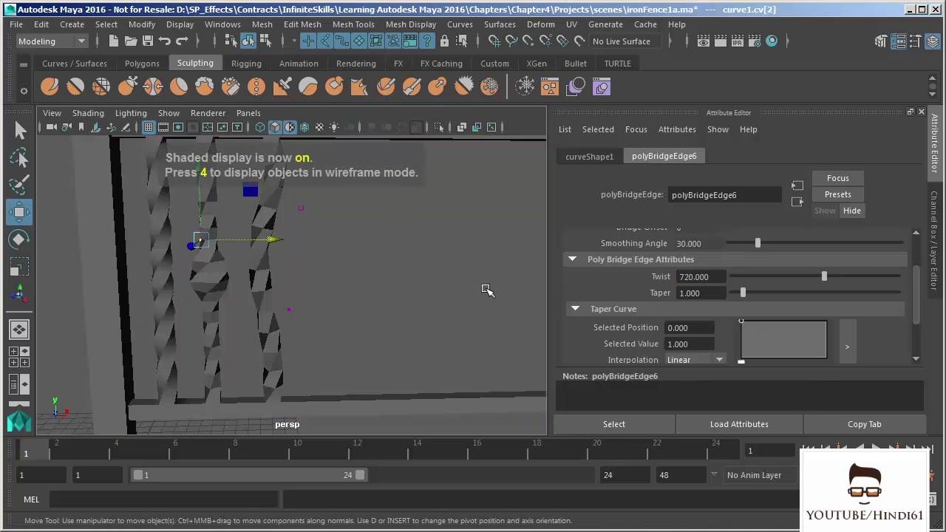
# - Set the bridge's divisions to 20 and raise its smoothing angle to about 40.7
pyautogui.moveTo(913, 303); pyautogui.dragTo(914, 263)
pyautogui.moveTo(690, 256); pyautogui.dragTo(663, 258)
pyautogui.write('20')
pyautogui.press('Return')
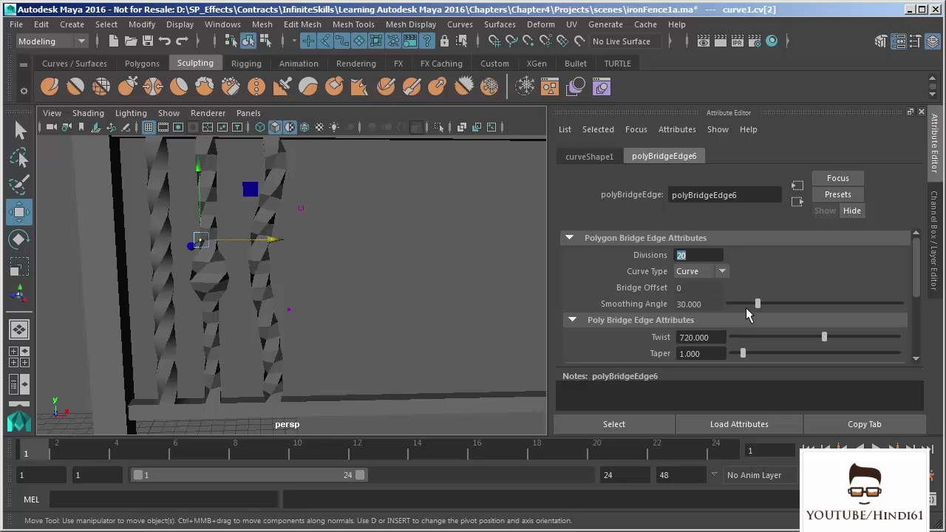
pyautogui.moveTo(757, 304); pyautogui.dragTo(767, 304)
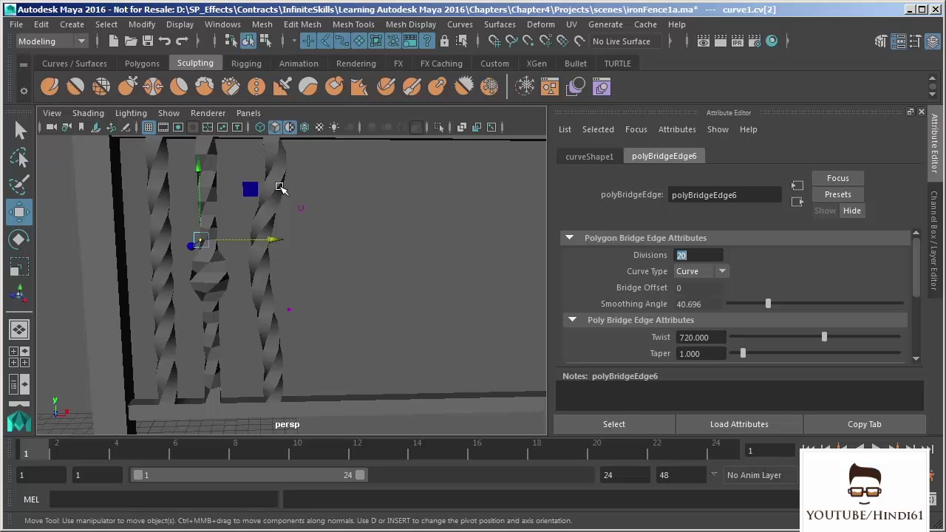
# - Try a smoothing angle of about 125 on the curved baluster, and reduce it to about 61
pyautogui.moveTo(317, 232)
pyautogui.keyDown('alt'); pyautogui.mouseDown(button='middle')
pyautogui.moveTo(350, 244)
pyautogui.moveTo(313, 216)
pyautogui.mouseUp(button='middle'); pyautogui.keyUp('alt')
pyautogui.keyDown('alt'); pyautogui.moveTo(489, 295); pyautogui.dragTo(443, 295); pyautogui.keyUp('alt')
pyautogui.keyDown('alt'); pyautogui.moveTo(305, 285); pyautogui.dragTo(332, 281); pyautogui.keyUp('alt')
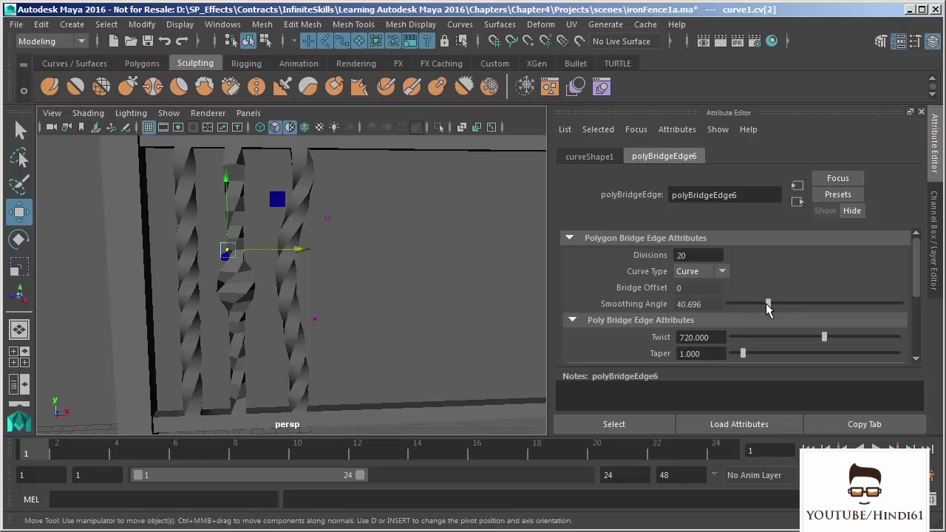
pyautogui.moveTo(768, 303); pyautogui.dragTo(848, 307)
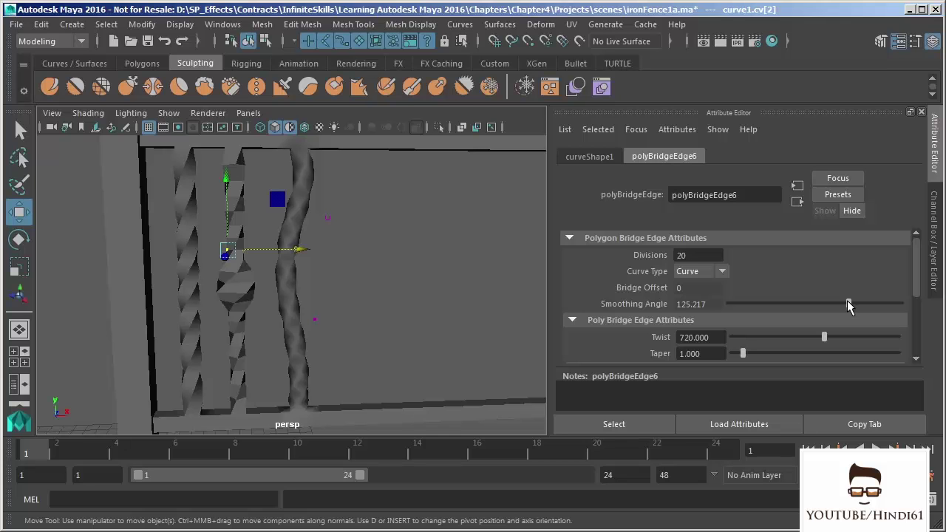
pyautogui.moveTo(848, 307); pyautogui.dragTo(789, 303)
pyautogui.moveTo(790, 309)
pyautogui.mouseDown()
pyautogui.moveTo(766, 308)
pyautogui.moveTo(789, 308)
pyautogui.moveTo(773, 310)
pyautogui.mouseUp()
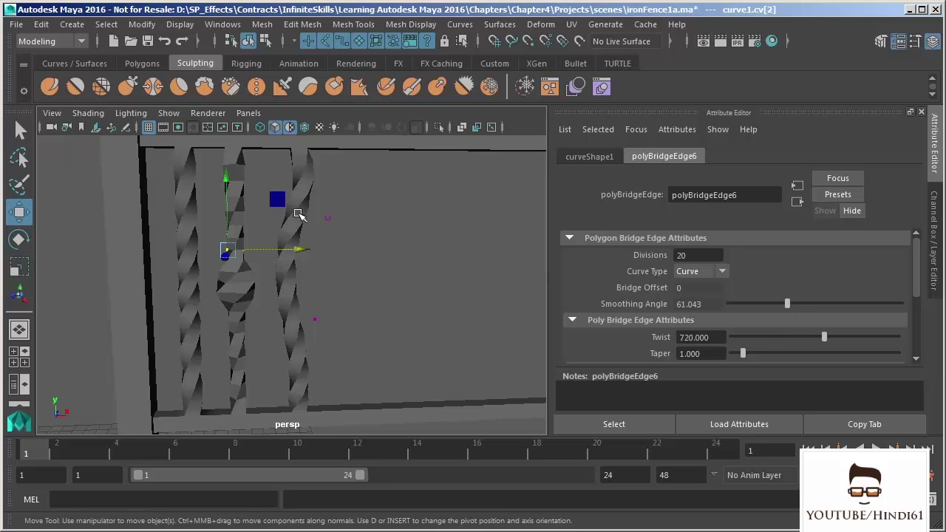
# - Clear the curve point selection and switch the fence mesh to face selection
pyautogui.keyDown('alt'); pyautogui.moveTo(427, 301); pyautogui.dragTo(312, 226); pyautogui.keyUp('alt')
pyautogui.click(333, 223)
pyautogui.click(337, 268)
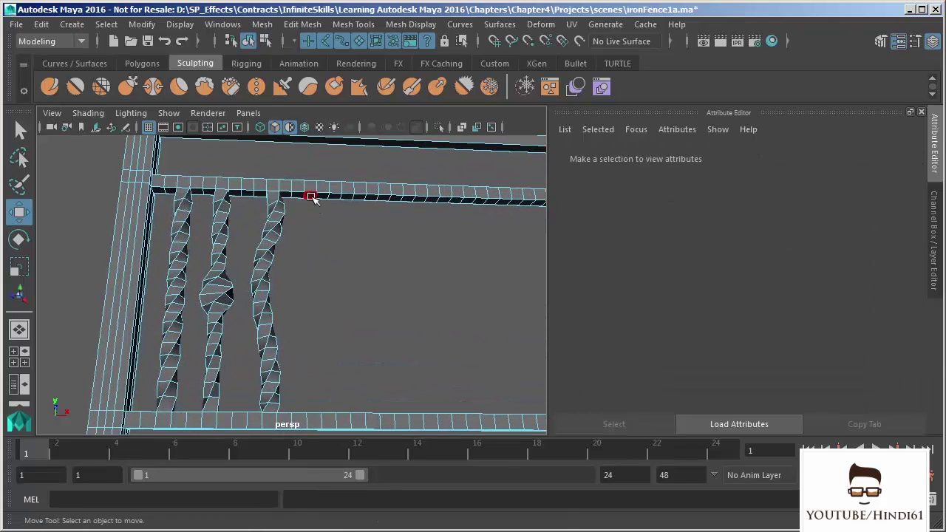
# - Try deleting two spaced faces on the underside of the upper rail, beside the curved baluster
pyautogui.click(312, 197)
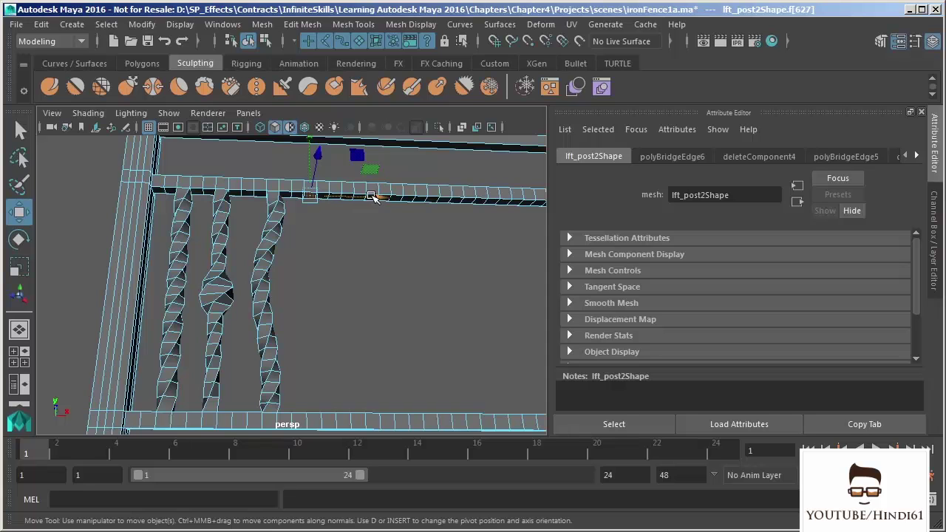
pyautogui.press('q')
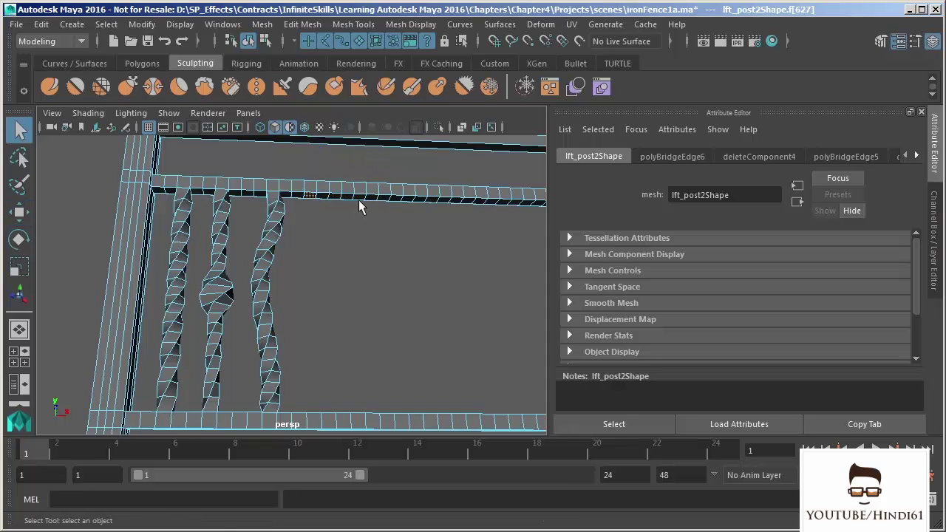
pyautogui.click(359, 200)
pyautogui.keyDown('alt'); pyautogui.moveTo(405, 272); pyautogui.dragTo(356, 247); pyautogui.keyUp('alt')
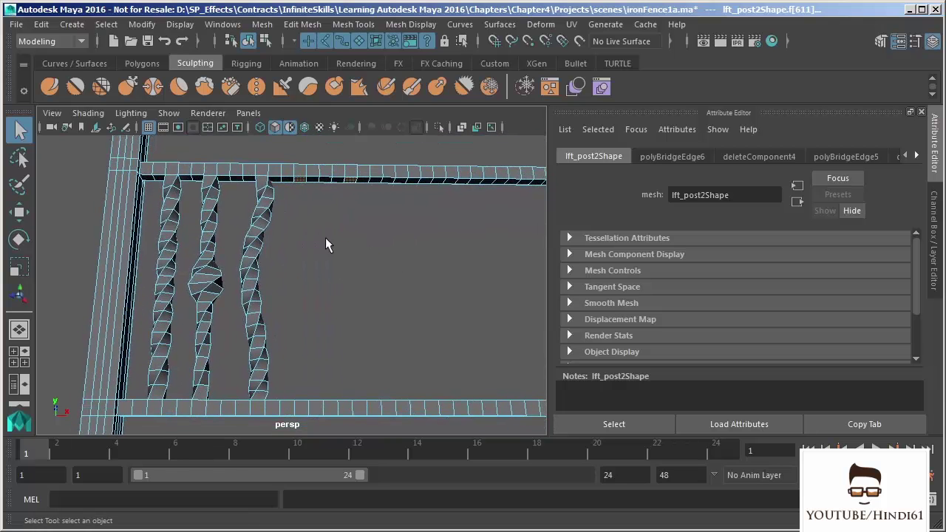
pyautogui.click(322, 226)
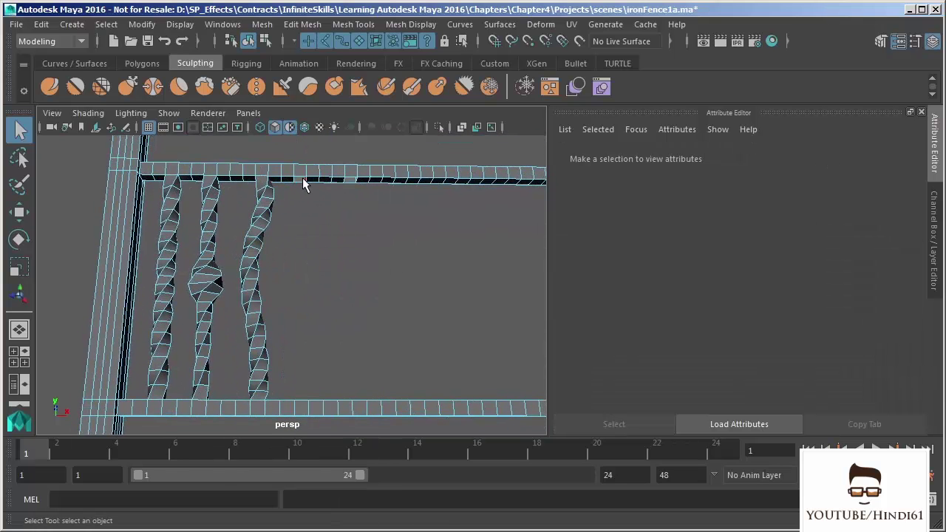
# - Try deleting the two matching faces on the upper side of the lower rail, below the upper rail's openings
pyautogui.keyDown('alt'); pyautogui.moveTo(317, 259); pyautogui.dragTo(380, 267); pyautogui.keyUp('alt')
pyautogui.click(295, 358)
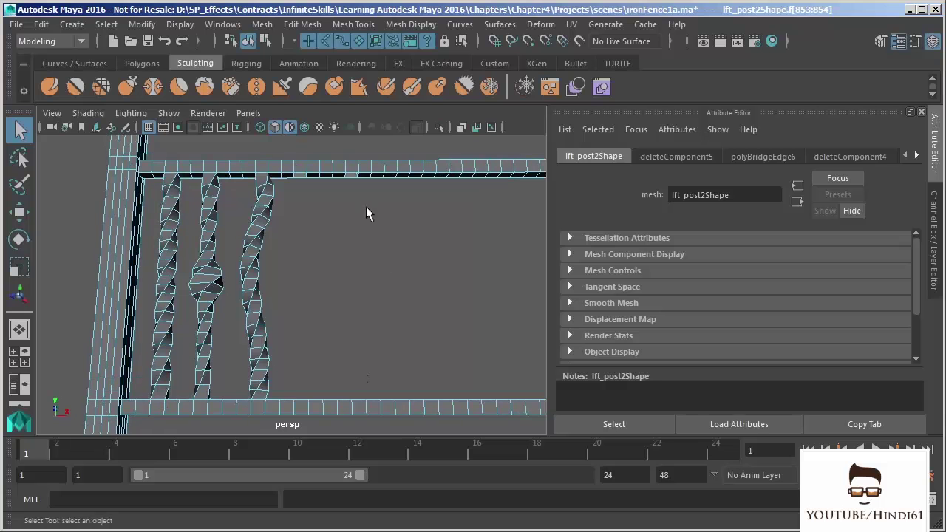
pyautogui.keyDown('alt'); pyautogui.moveTo(356, 381); pyautogui.dragTo(354, 396); pyautogui.keyUp('alt')
pyautogui.click(423, 341)
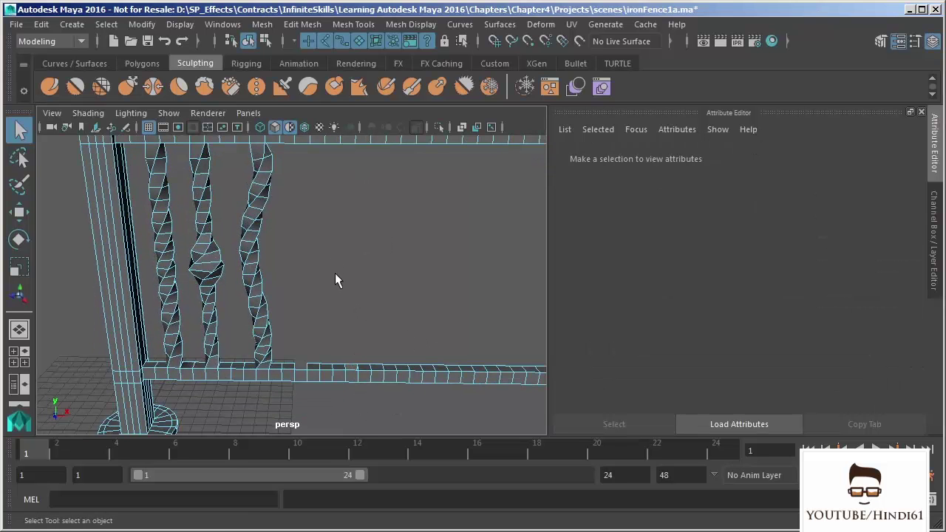
pyautogui.click(335, 279)
pyautogui.keyDown('alt'); pyautogui.moveTo(428, 310); pyautogui.dragTo(227, 318); pyautogui.keyUp('alt')
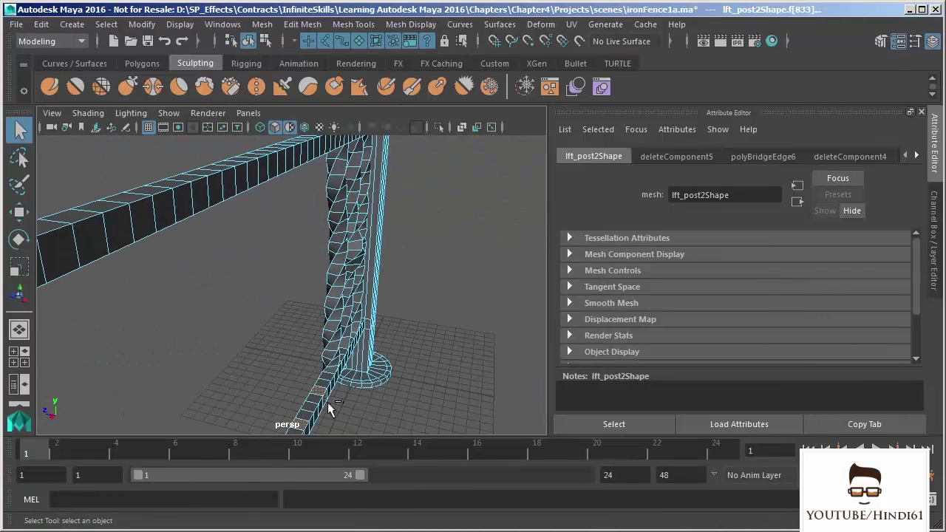
pyautogui.keyDown('alt'); pyautogui.moveTo(327, 402); pyautogui.dragTo(395, 343); pyautogui.keyUp('alt')
pyautogui.click(395, 343)
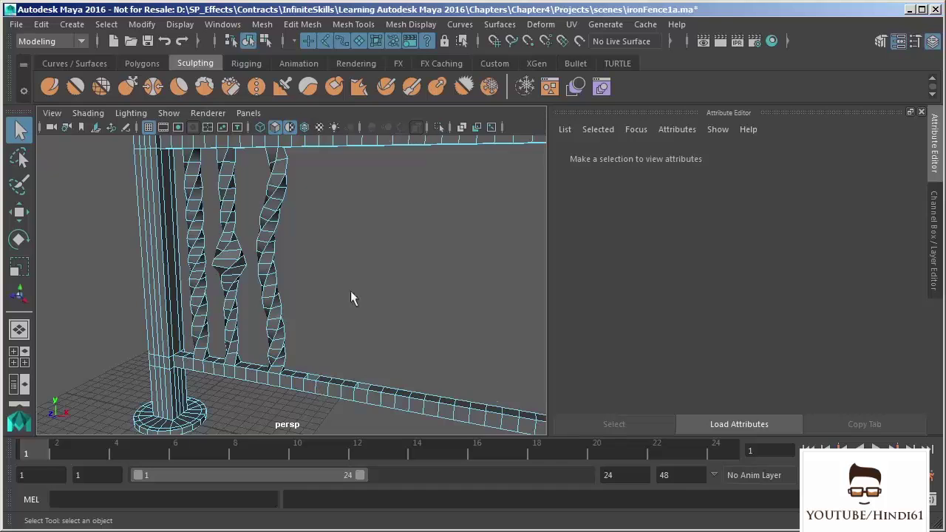
# - Try bridging the border edges of the upper rail's two openings using a smooth path with 5 divisions and a 30 smoothing angle
pyautogui.keyDown('alt'); pyautogui.moveTo(351, 292); pyautogui.dragTo(366, 240); pyautogui.keyUp('alt')
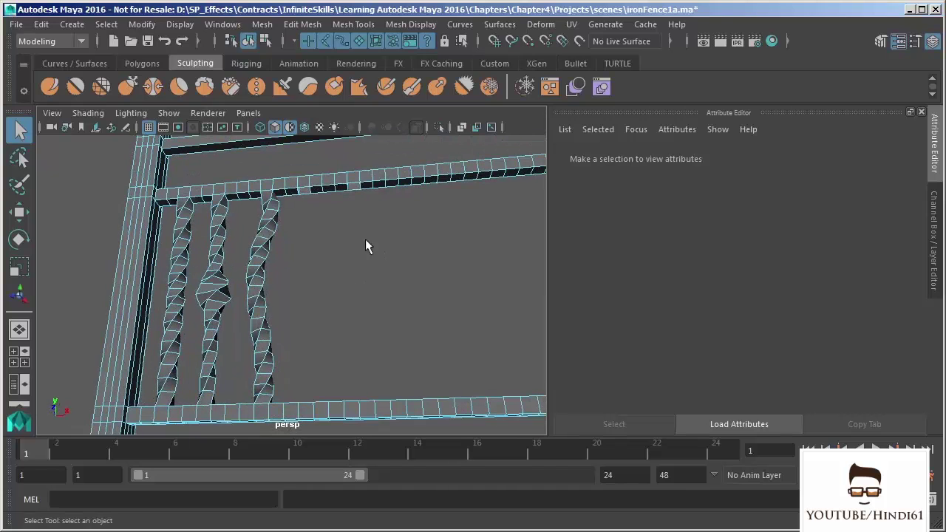
pyautogui.click(301, 187)
pyautogui.keyDown('shift'); pyautogui.click(352, 183); pyautogui.keyUp('shift')
pyautogui.keyDown('alt'); pyautogui.moveTo(328, 247); pyautogui.dragTo(376, 274); pyautogui.keyUp('alt')
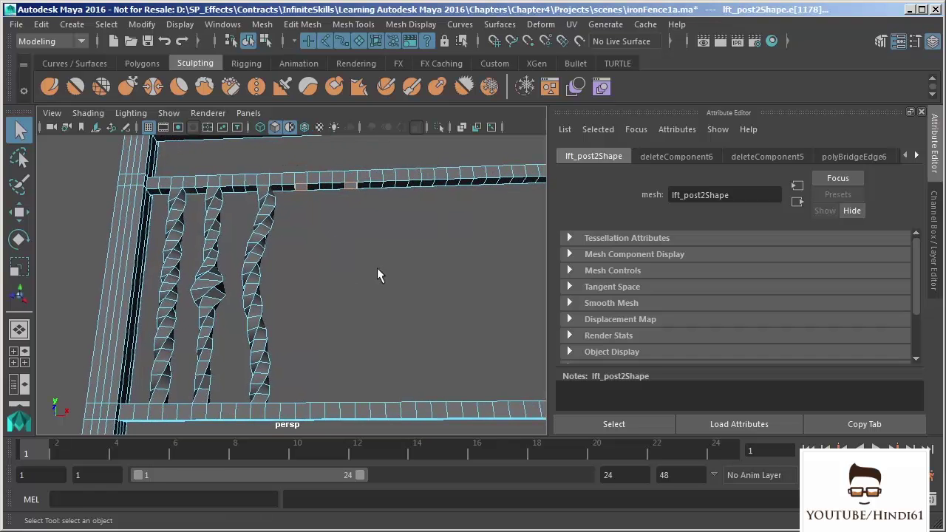
pyautogui.click(309, 25)
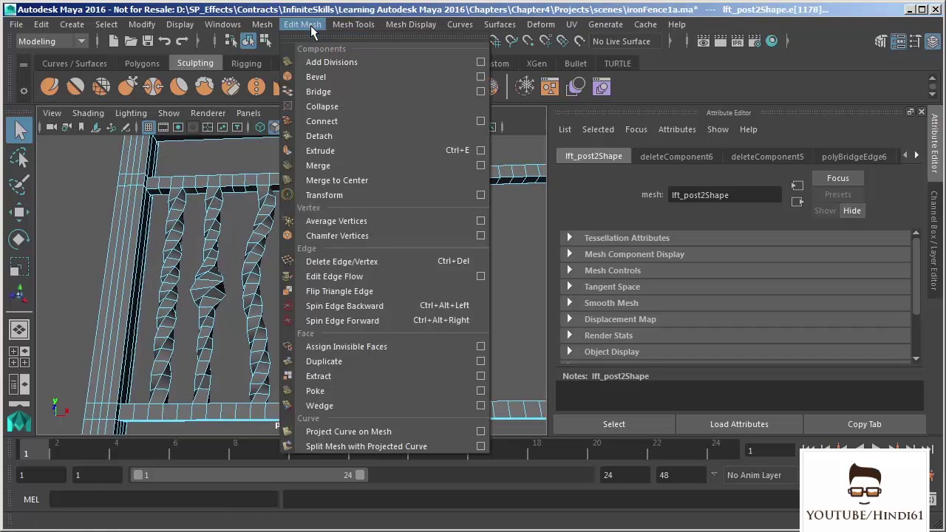
pyautogui.click(480, 91)
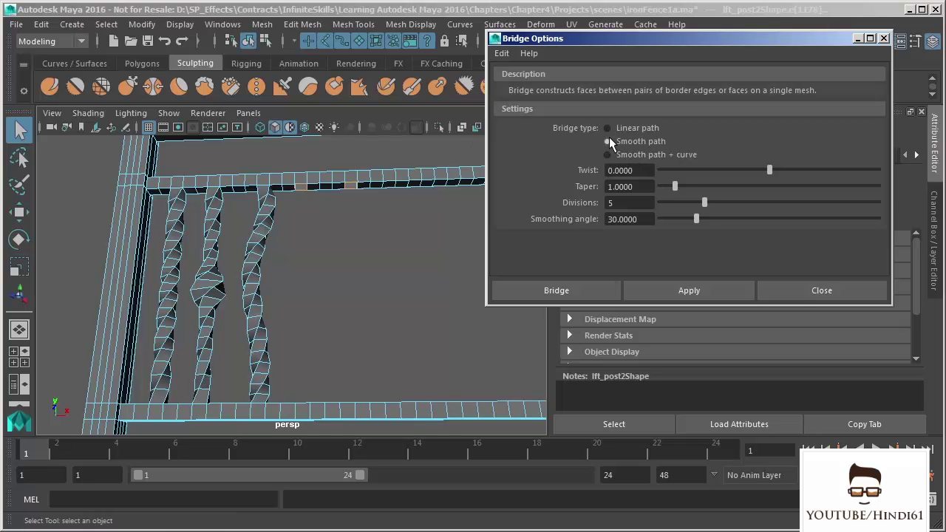
pyautogui.click(552, 291)
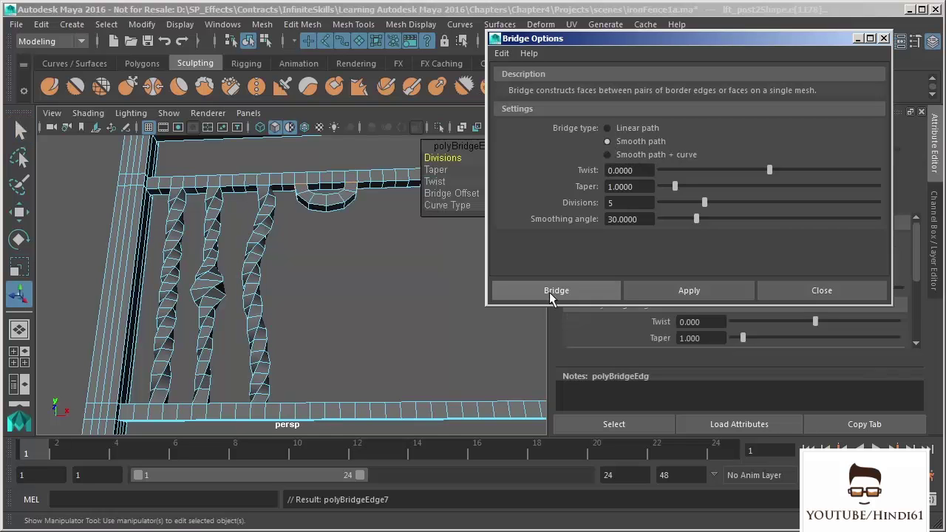
pyautogui.keyDown('alt'); pyautogui.moveTo(433, 254); pyautogui.dragTo(350, 252); pyautogui.keyUp('alt')
# - Undo the smooth-path bridge and the face deletions on both rails
pyautogui.hotkey('ctrl', 'z')
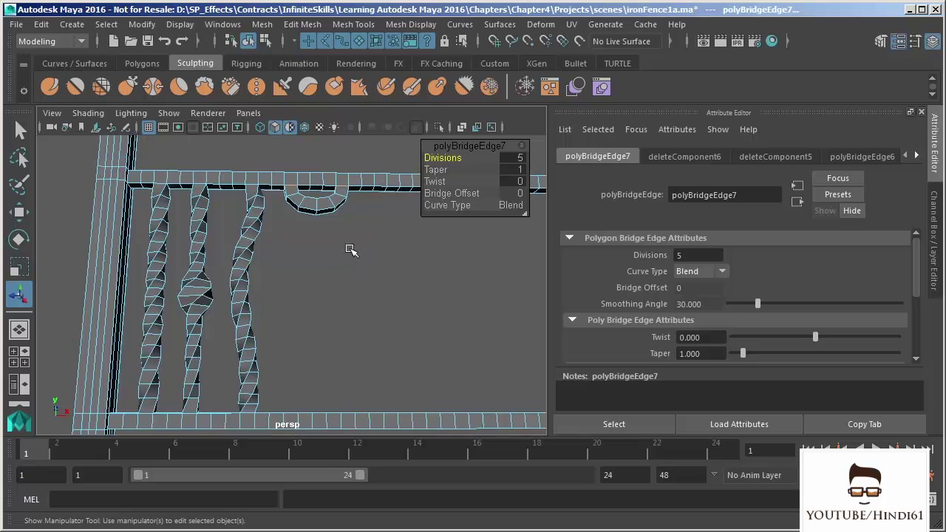
pyautogui.hotkey('ctrl', 'z')
pyautogui.keyDown('alt'); pyautogui.moveTo(351, 250); pyautogui.dragTo(359, 285); pyautogui.keyUp('alt')
pyautogui.hotkey('ctrl', 'z')
pyautogui.hotkey('ctrl', 'z')
pyautogui.hotkey('ctrl', 'z')
pyautogui.hotkey('ctrl', 'z')
pyautogui.hotkey('ctrl', 'z')
pyautogui.hotkey('ctrl', 'z')
pyautogui.hotkey('ctrl', 'z')
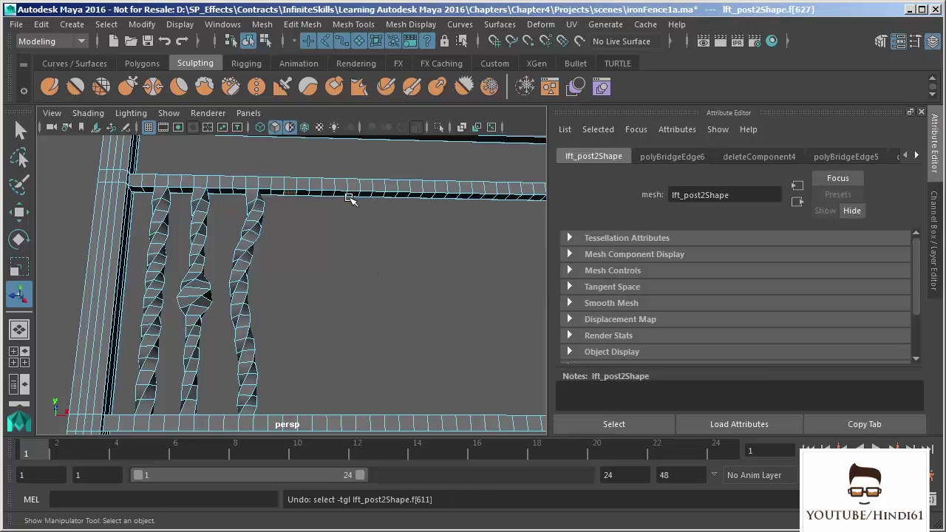
pyautogui.hotkey('ctrl', 'z')
# - Delete two more widely spaced faces under the upper rail and the matching two on the upper side of the lower rail
pyautogui.keyDown('alt'); pyautogui.moveTo(388, 288); pyautogui.dragTo(276, 404); pyautogui.keyUp('alt')
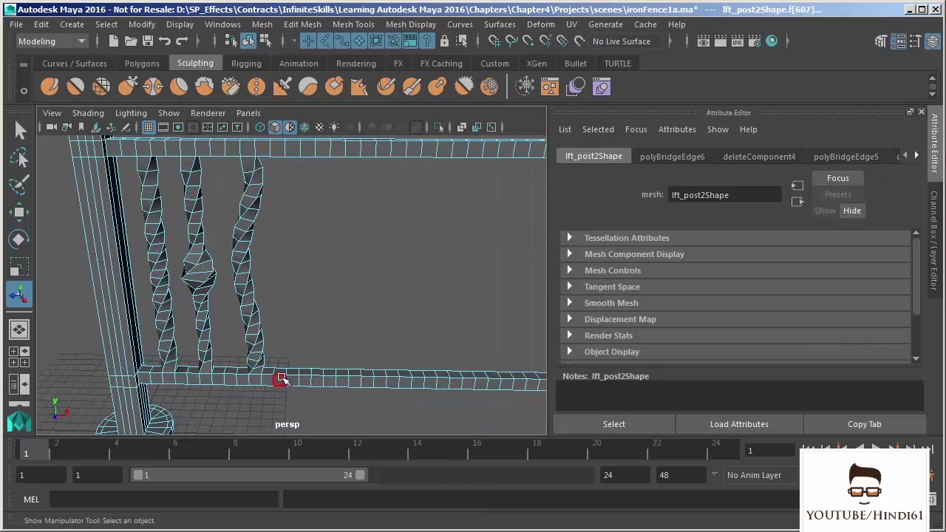
pyautogui.keyDown('alt'); pyautogui.moveTo(447, 314); pyautogui.dragTo(359, 391); pyautogui.keyUp('alt')
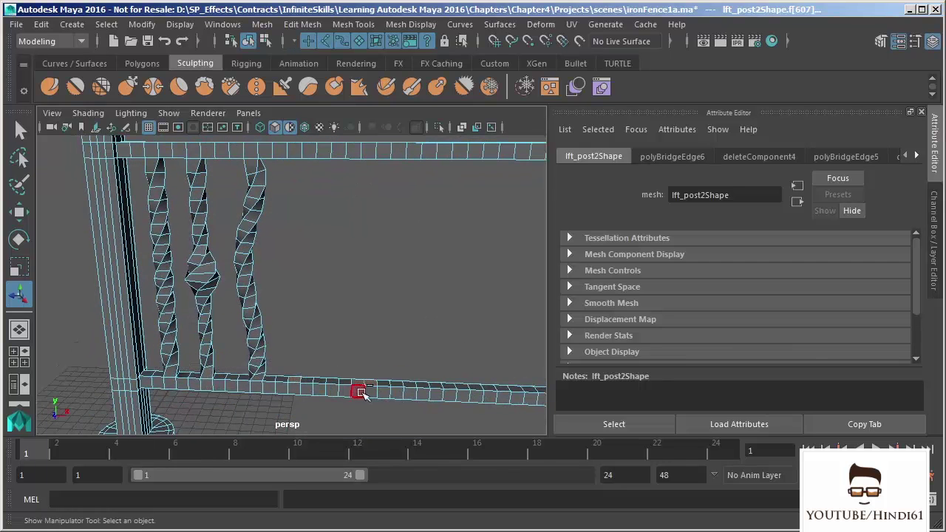
pyautogui.keyDown('alt'); pyautogui.moveTo(461, 333); pyautogui.dragTo(264, 311); pyautogui.keyUp('alt')
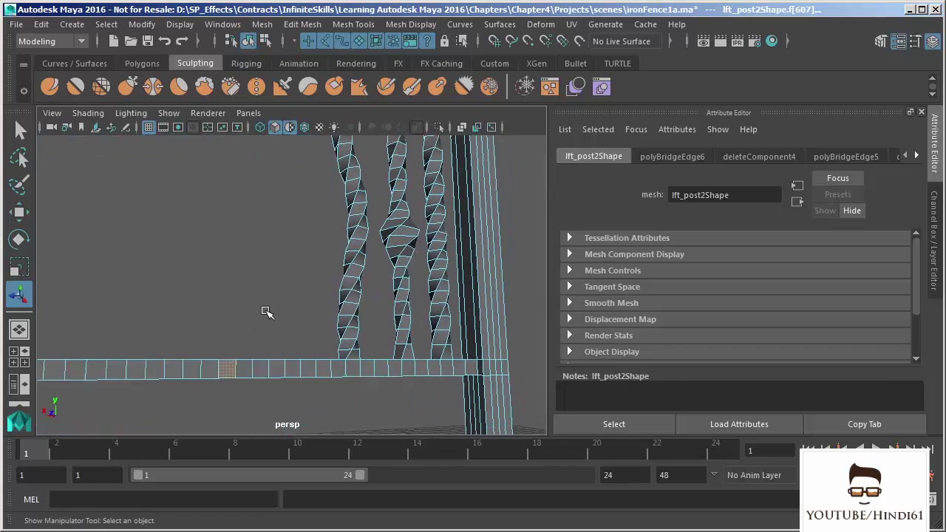
pyautogui.keyDown('alt'); pyautogui.moveTo(169, 337); pyautogui.dragTo(405, 368); pyautogui.keyUp('alt')
pyautogui.click(405, 318)
pyautogui.keyDown('alt'); pyautogui.moveTo(323, 227); pyautogui.dragTo(339, 266); pyautogui.keyUp('alt')
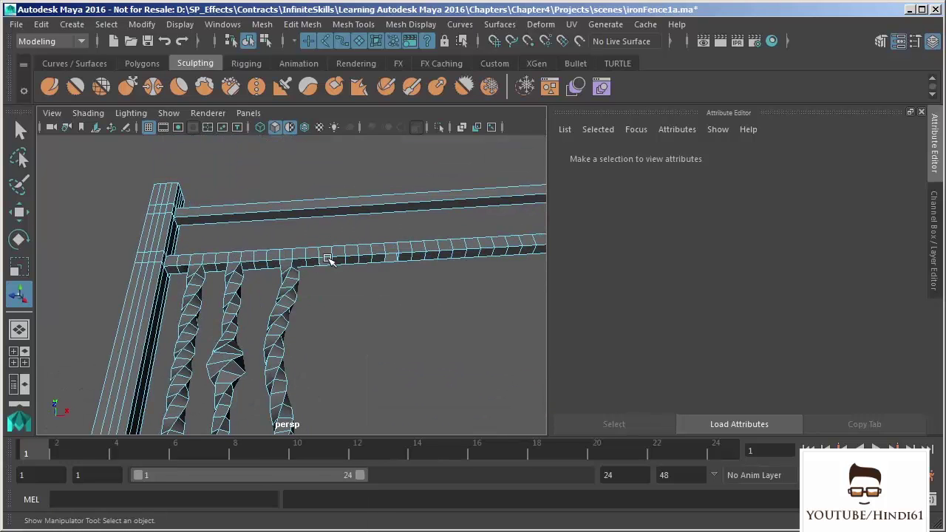
# - Bridge the border edges of the upper rail's two openings into an arch and set its divisions to 6
pyautogui.click(327, 258)
pyautogui.click(316, 265)
pyautogui.click(390, 259)
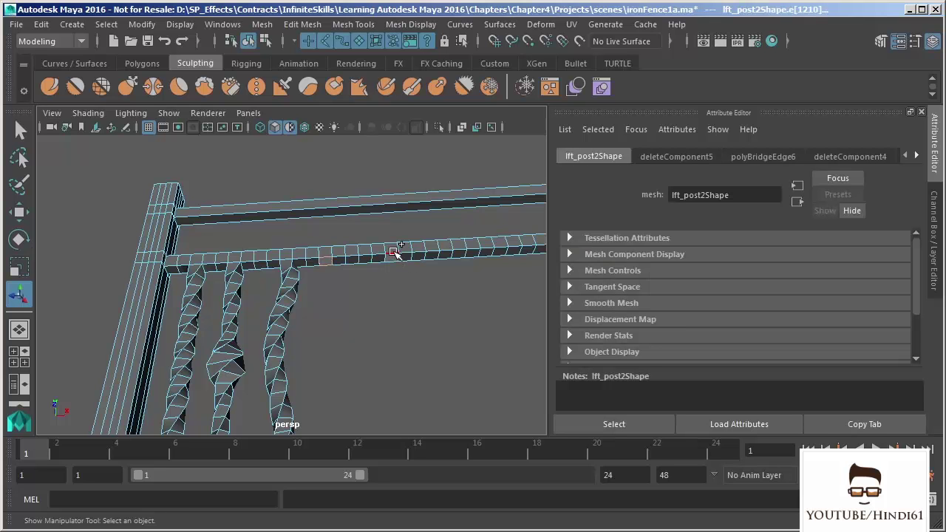
pyautogui.keyDown('alt'); pyautogui.moveTo(398, 291); pyautogui.dragTo(317, 398); pyautogui.keyUp('alt')
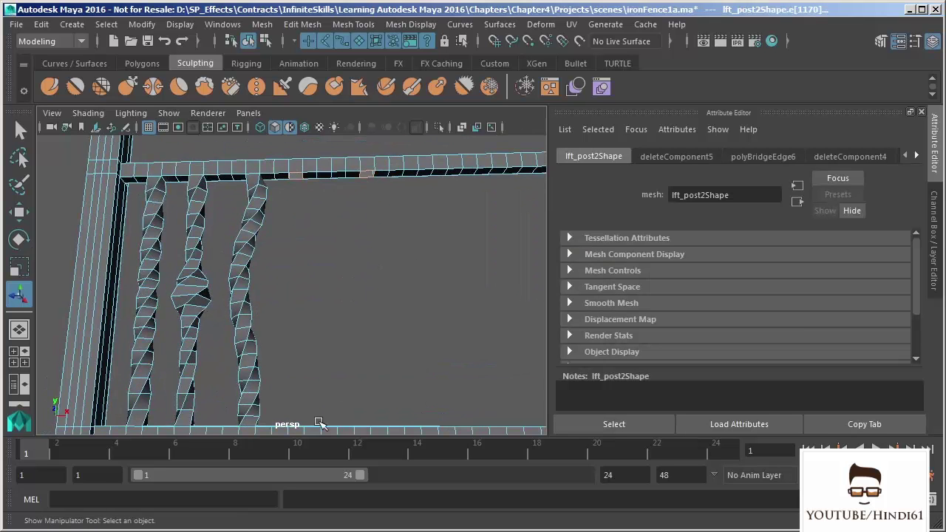
pyautogui.keyDown('alt'); pyautogui.moveTo(390, 258); pyautogui.dragTo(336, 284); pyautogui.keyUp('alt')
pyautogui.click(303, 23)
pyautogui.click(326, 89)
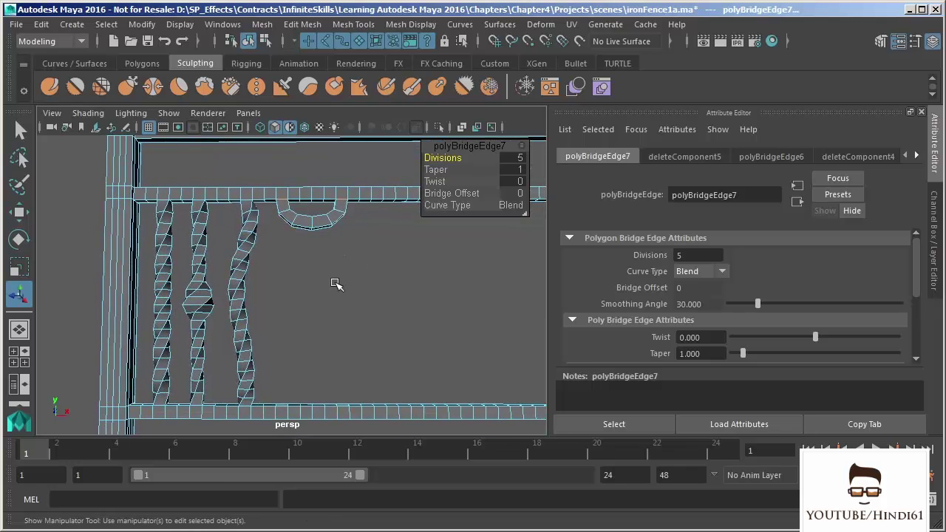
pyautogui.moveTo(459, 158); pyautogui.dragTo(464, 158)
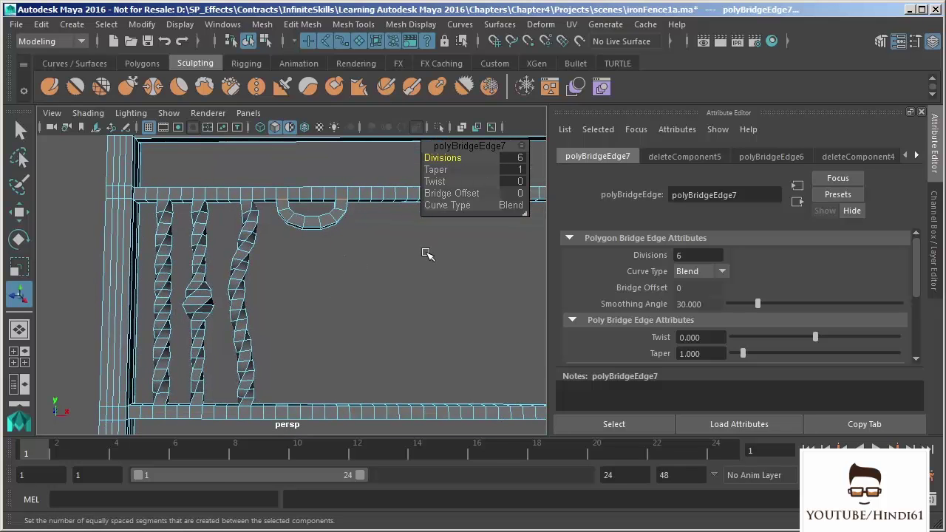
pyautogui.moveTo(320, 254)
pyautogui.keyDown('alt'); pyautogui.mouseDown()
pyautogui.moveTo(327, 307)
pyautogui.moveTo(342, 246)
pyautogui.moveTo(327, 259)
pyautogui.mouseUp(); pyautogui.keyUp('alt')
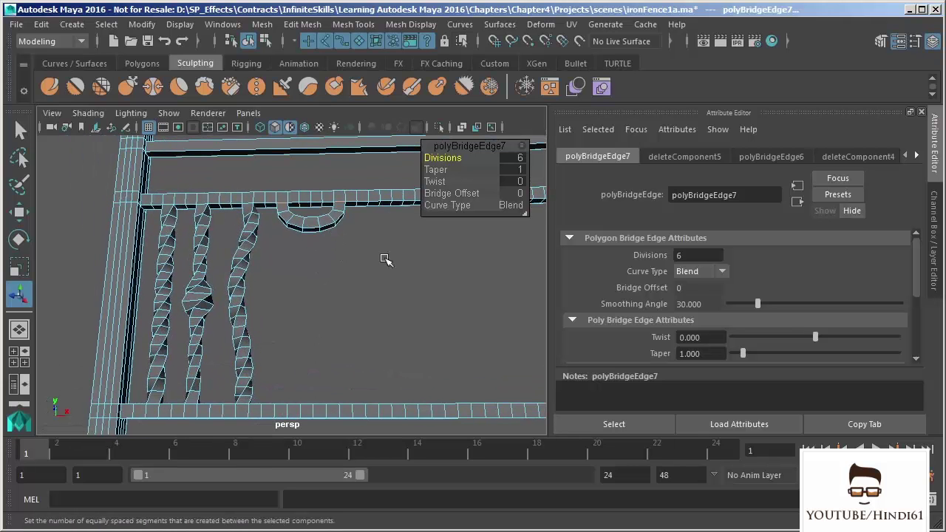
# - Try the Linear curve type on the upper arch's bridge, and restore it to Blend
pyautogui.click(516, 209)
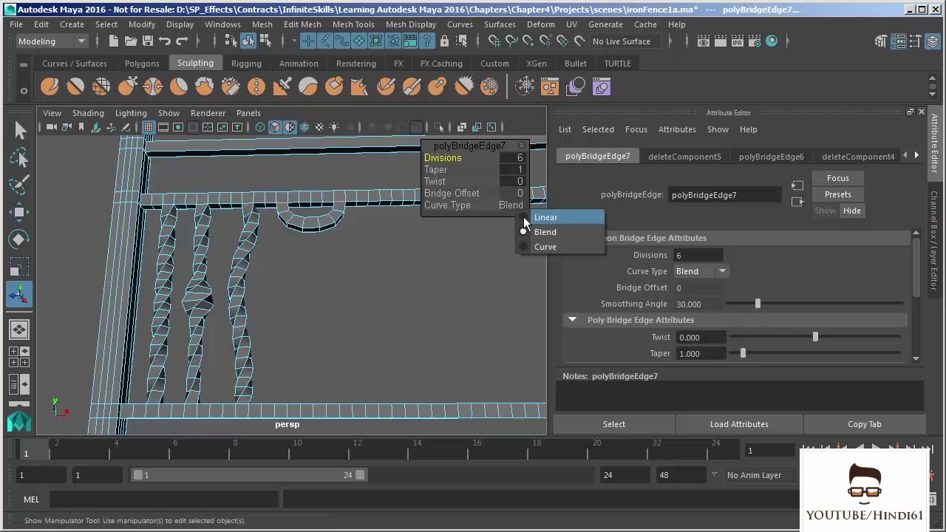
pyautogui.click(523, 216)
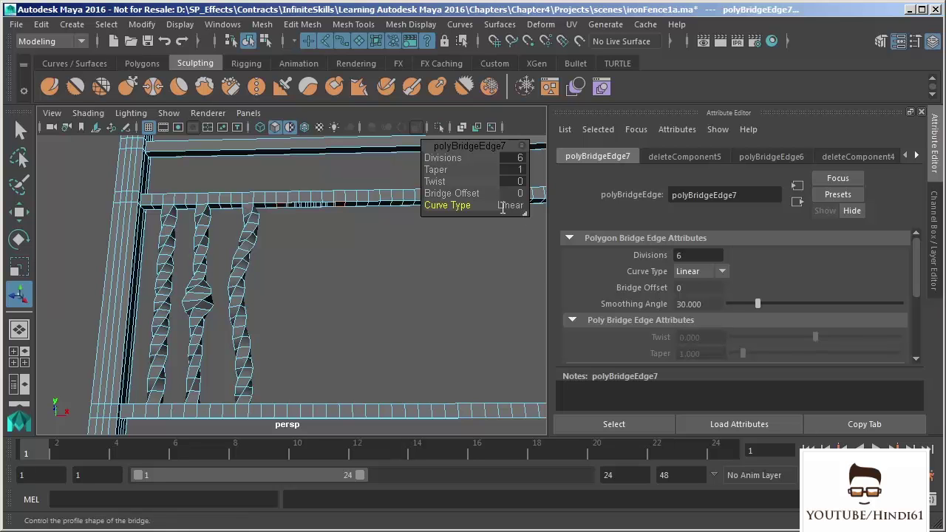
pyautogui.click(503, 209)
pyautogui.click(534, 232)
# - Bridge the border edges of the lower rail's two openings into an arch and set its divisions to 6
pyautogui.keyDown('alt'); pyautogui.moveTo(414, 296); pyautogui.dragTo(300, 338); pyautogui.keyUp('alt')
pyautogui.click(287, 359)
pyautogui.keyDown('shift'); pyautogui.click(336, 355); pyautogui.keyUp('shift')
pyautogui.keyDown('alt'); pyautogui.moveTo(336, 355); pyautogui.dragTo(366, 259); pyautogui.keyUp('alt')
pyautogui.click(303, 24)
pyautogui.click(314, 92)
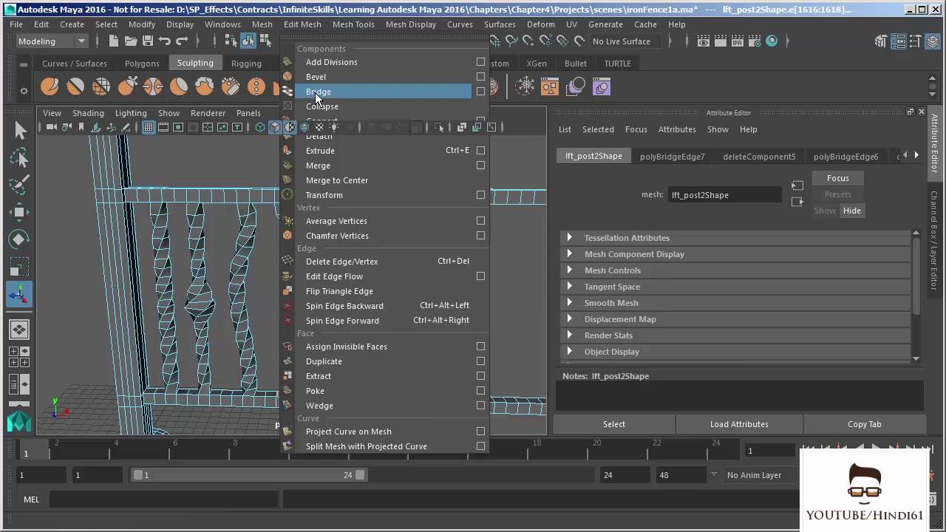
pyautogui.doubleClick(510, 157)
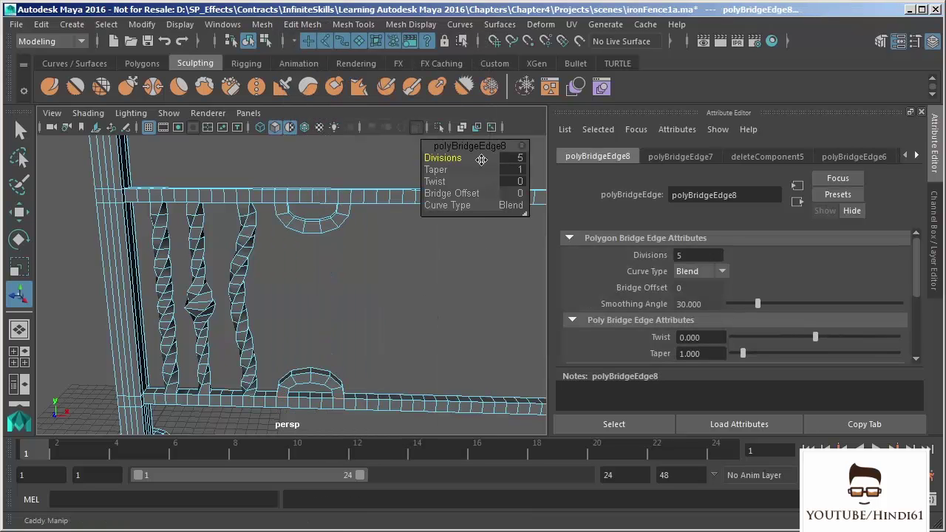
pyautogui.write('6')
pyautogui.press('Return')
pyautogui.keyDown('alt'); pyautogui.moveTo(362, 362); pyautogui.dragTo(289, 254); pyautogui.keyUp('alt')
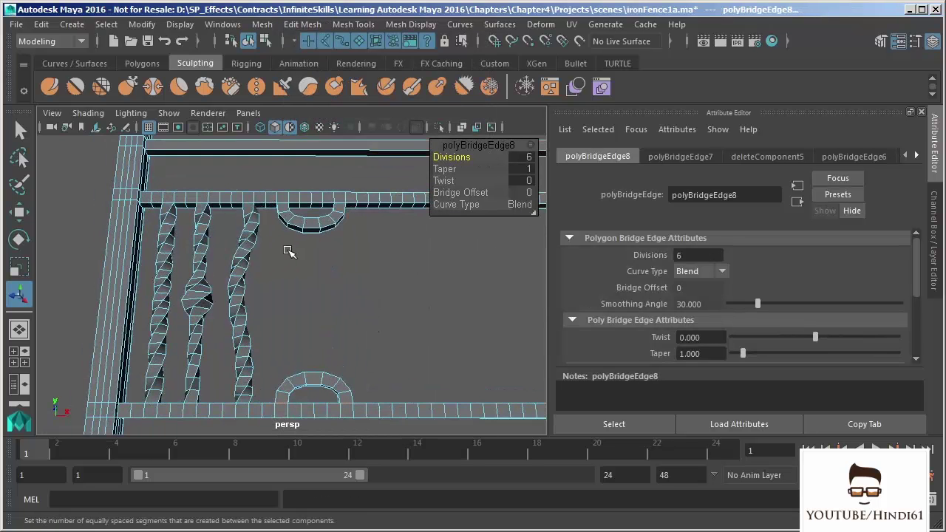
# - Delete the middle faces that point toward each other on the upper and lower arches
pyautogui.moveTo(313, 232); pyautogui.dragTo(310, 235, button='right')
pyautogui.click(316, 228)
pyautogui.keyDown('alt'); pyautogui.moveTo(317, 229); pyautogui.dragTo(328, 332); pyautogui.keyUp('alt')
pyautogui.keyDown('alt'); pyautogui.moveTo(371, 302); pyautogui.dragTo(416, 348); pyautogui.keyUp('alt')
pyautogui.press('Delete')
pyautogui.hotkey('ctrl', 'z')
pyautogui.click(408, 331)
# - Bridge the border edges of the openings in the two arches with a straight vertical bar of 5 divisions
pyautogui.moveTo(314, 228); pyautogui.dragTo(311, 231, button='right')
pyautogui.click(310, 226)
pyautogui.keyDown('alt'); pyautogui.moveTo(311, 226); pyautogui.dragTo(319, 351); pyautogui.keyUp('alt')
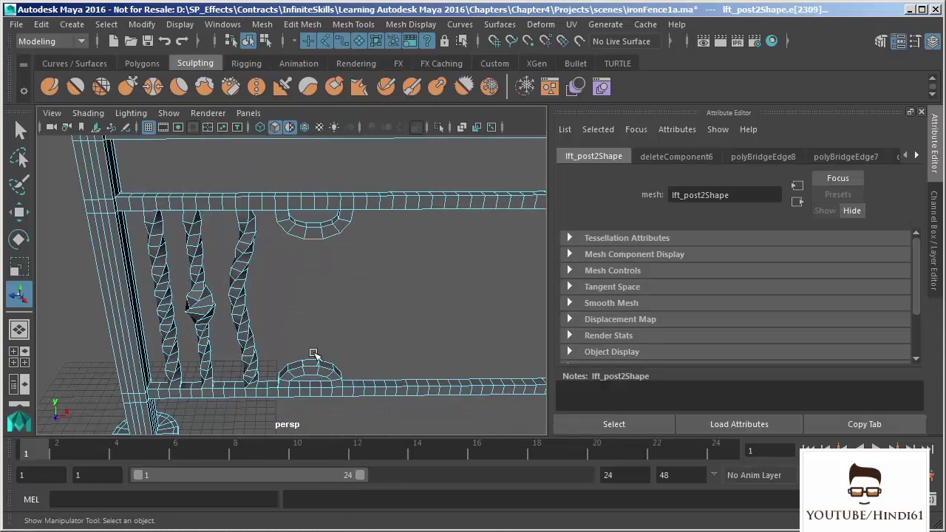
pyautogui.keyDown('alt'); pyautogui.moveTo(412, 264); pyautogui.dragTo(308, 114); pyautogui.keyUp('alt')
pyautogui.click(302, 24)
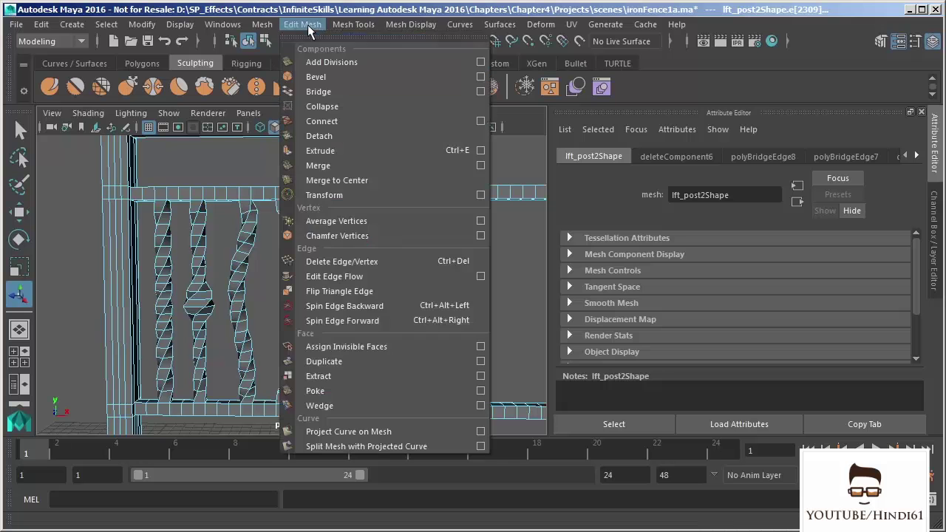
pyautogui.click(318, 91)
pyautogui.moveTo(401, 292)
pyautogui.keyDown('alt'); pyautogui.mouseDown()
pyautogui.moveTo(433, 285)
pyautogui.moveTo(387, 291)
pyautogui.mouseUp(); pyautogui.keyUp('alt')
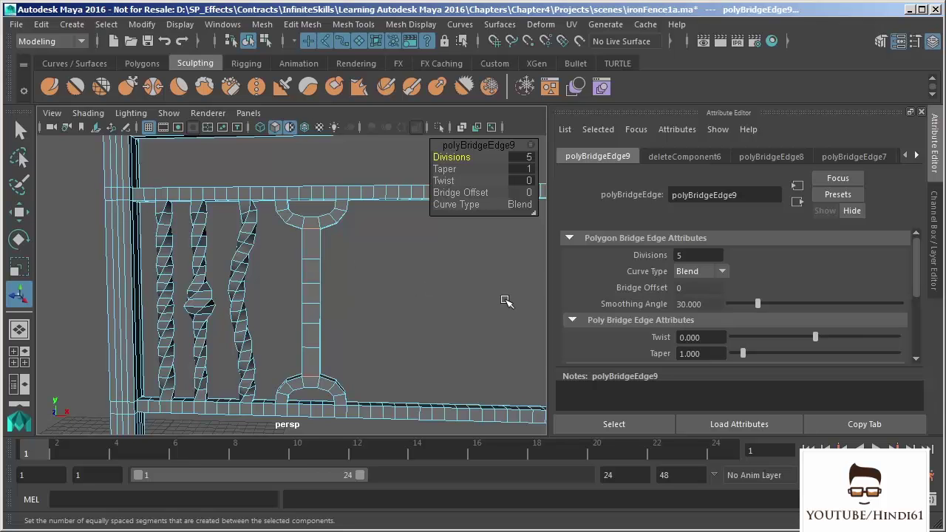
pyautogui.scroll(-5, 394, 274)
pyautogui.keyDown('alt'); pyautogui.moveTo(376, 289); pyautogui.dragTo(379, 290, button='middle'); pyautogui.keyUp('alt')
pyautogui.keyDown('alt'); pyautogui.moveTo(379, 290); pyautogui.dragTo(364, 266); pyautogui.keyUp('alt')
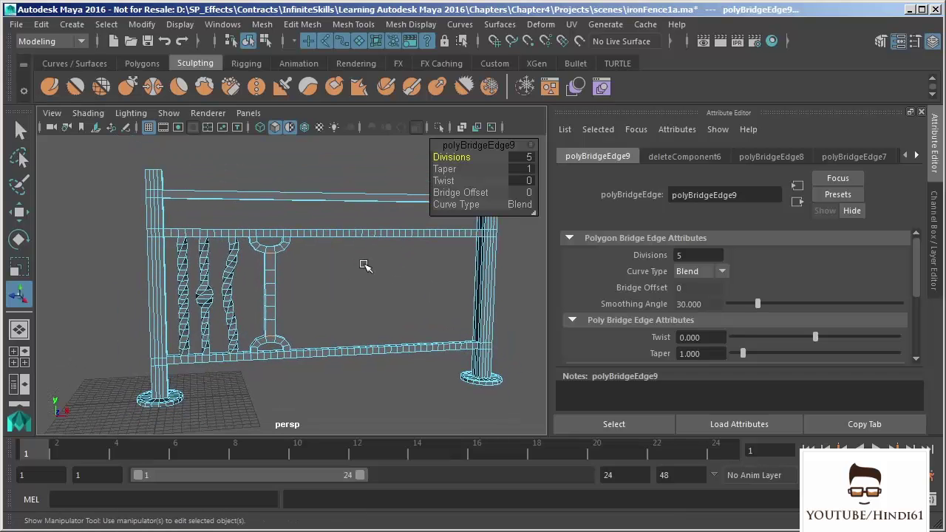
pyautogui.keyDown('alt'); pyautogui.moveTo(362, 290); pyautogui.dragTo(365, 298); pyautogui.keyUp('alt')
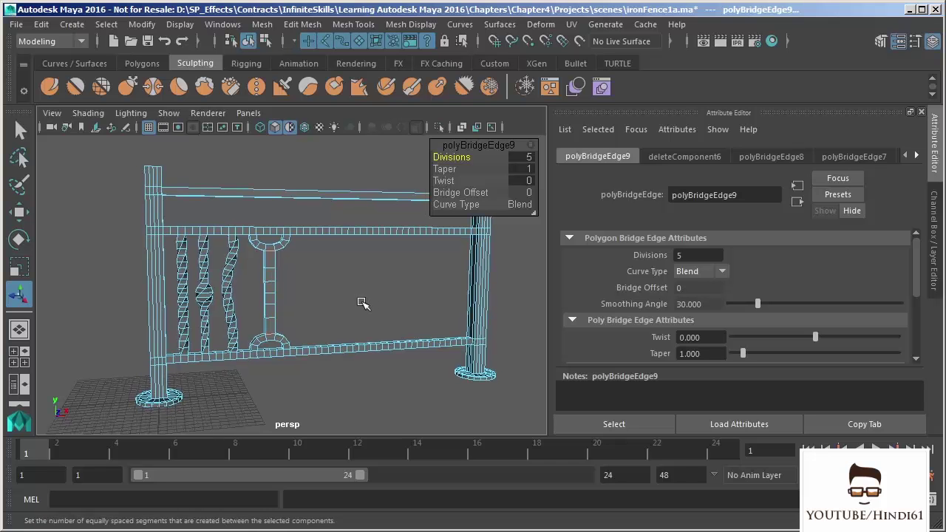
pyautogui.moveTo(336, 330)
pyautogui.keyDown('alt'); pyautogui.mouseDown()
pyautogui.moveTo(353, 328)
pyautogui.moveTo(345, 320)
pyautogui.mouseUp(); pyautogui.keyUp('alt')
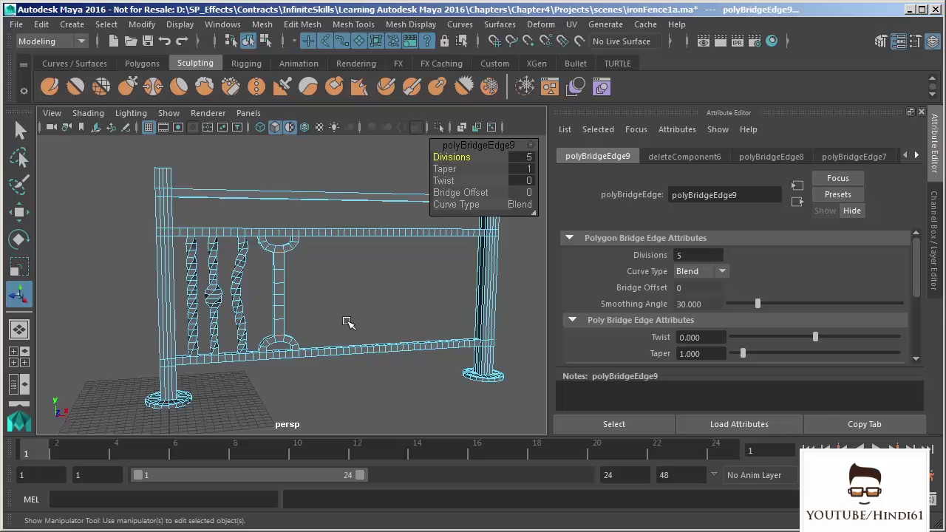